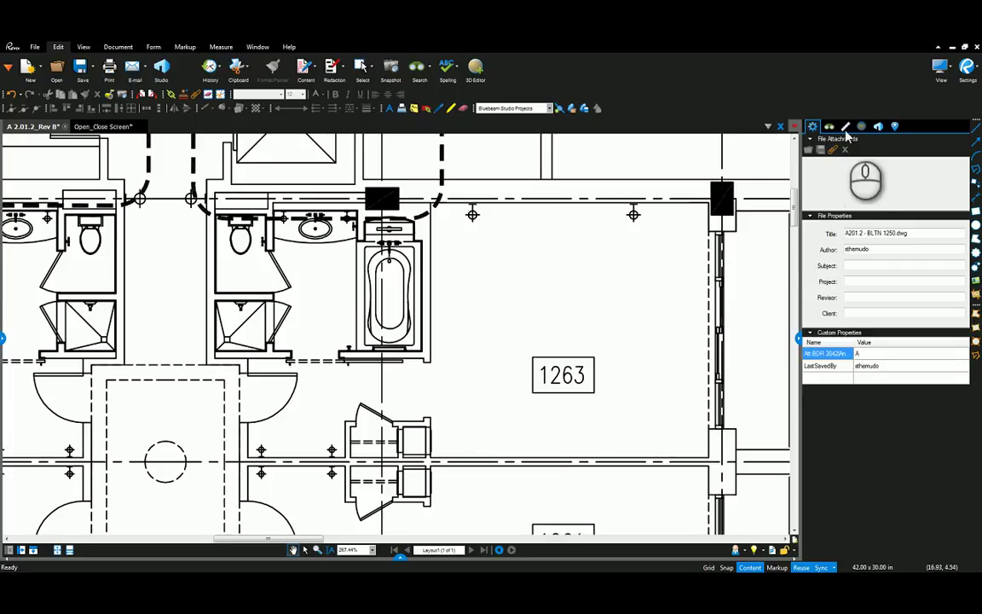
# Show the Measurements panel with the 2.5948 in = 20'-11" scale and activate the Area tool.
pyautogui.click(846, 127)
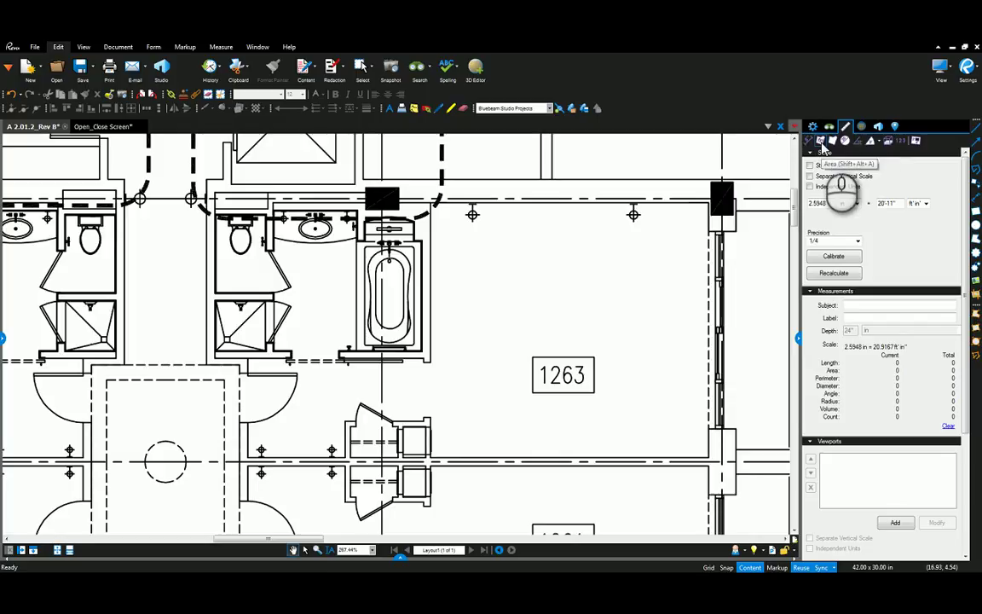
pyautogui.click(822, 143)
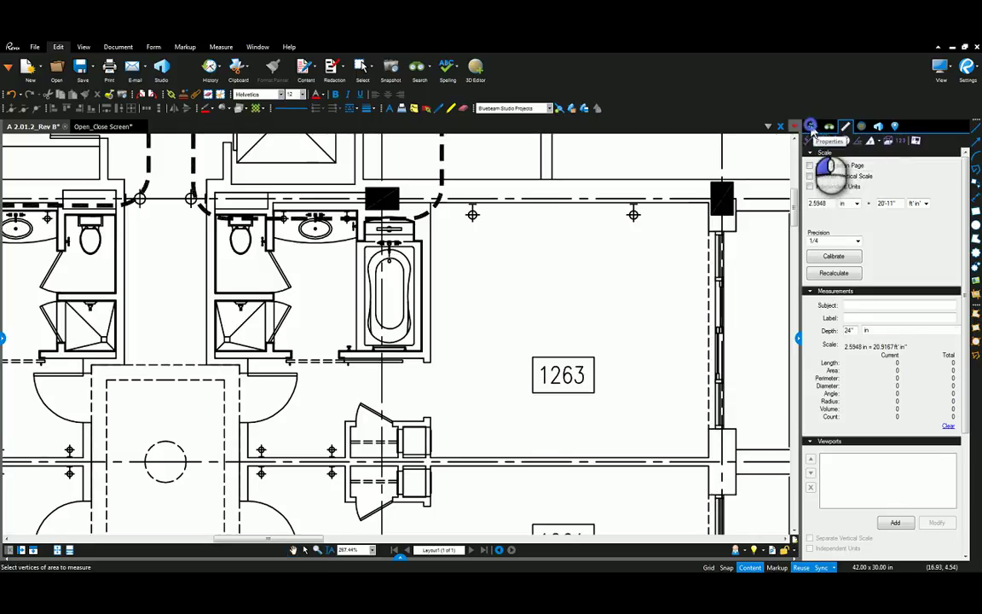
# Give area measurements a cyan highlighted fill with a 10% Dots hatch in dark blue.
pyautogui.click(813, 126)
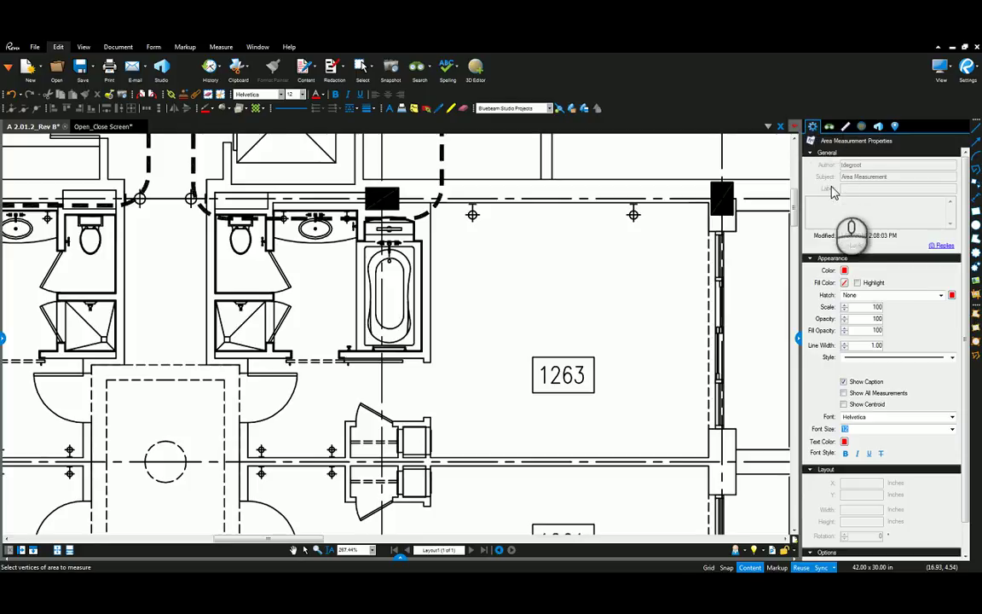
pyautogui.click(844, 282)
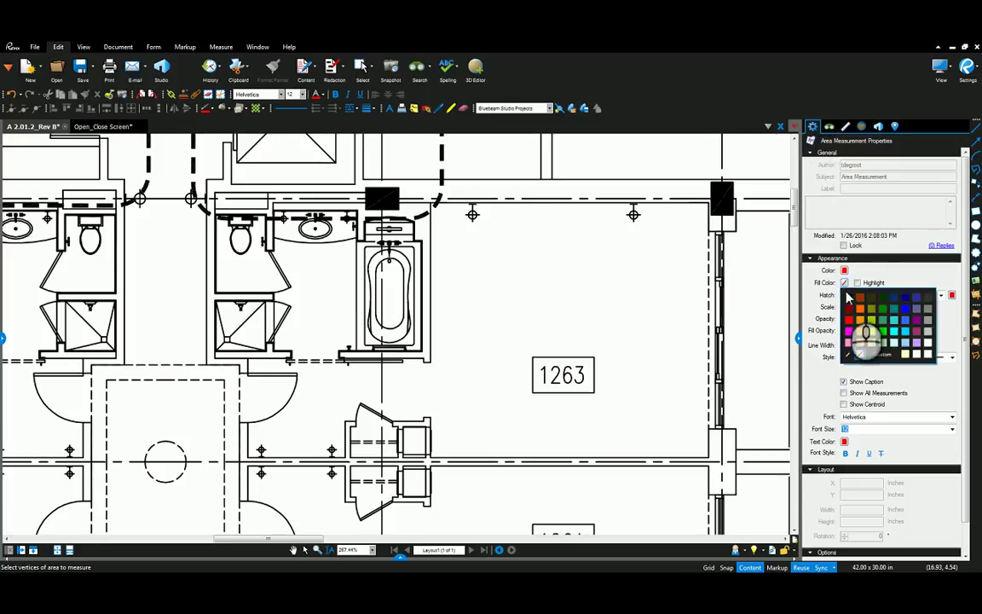
pyautogui.click(894, 319)
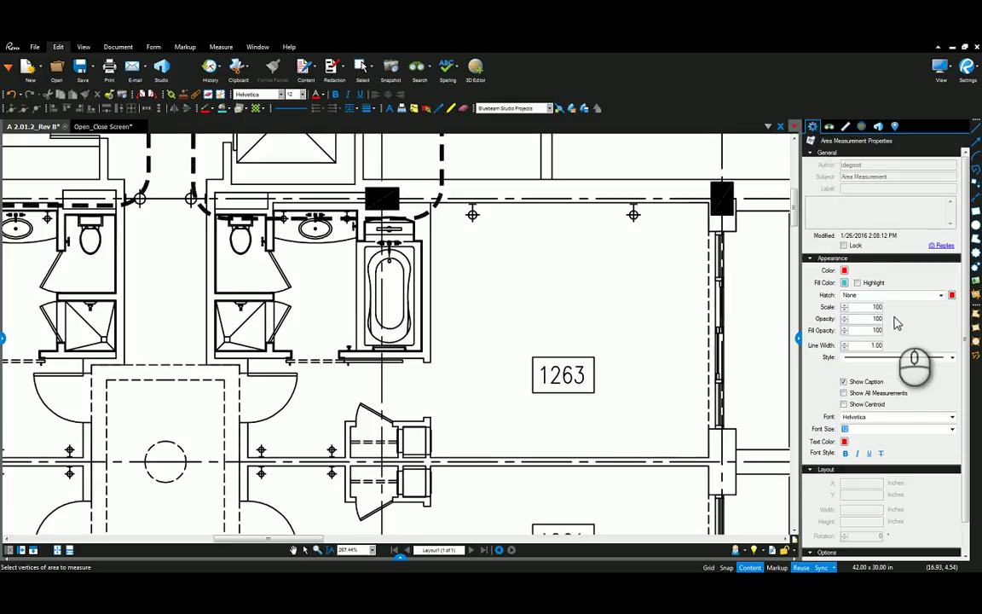
pyautogui.click(858, 283)
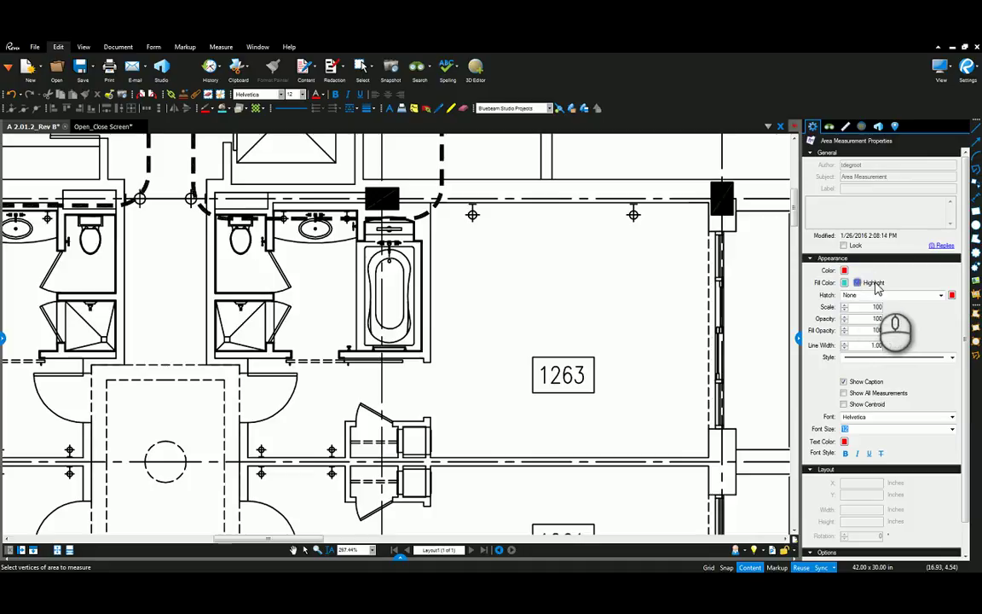
pyautogui.click(942, 296)
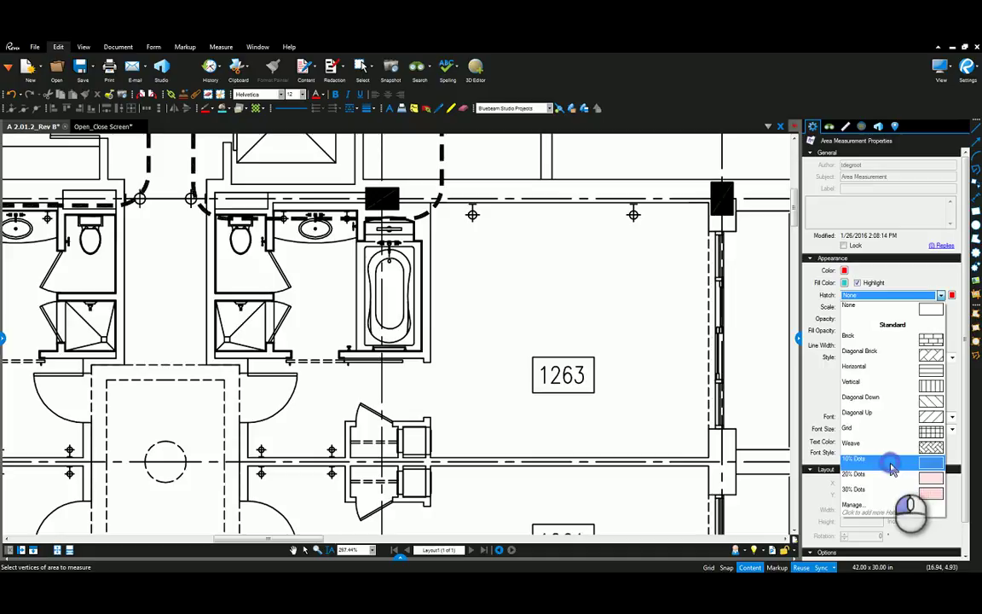
pyautogui.click(891, 463)
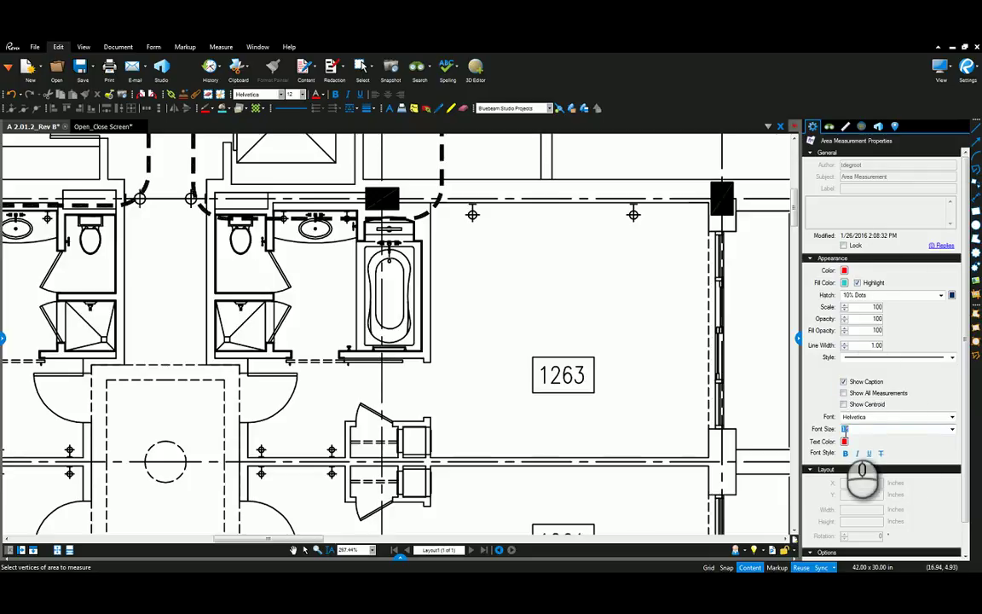
pyautogui.click(844, 382)
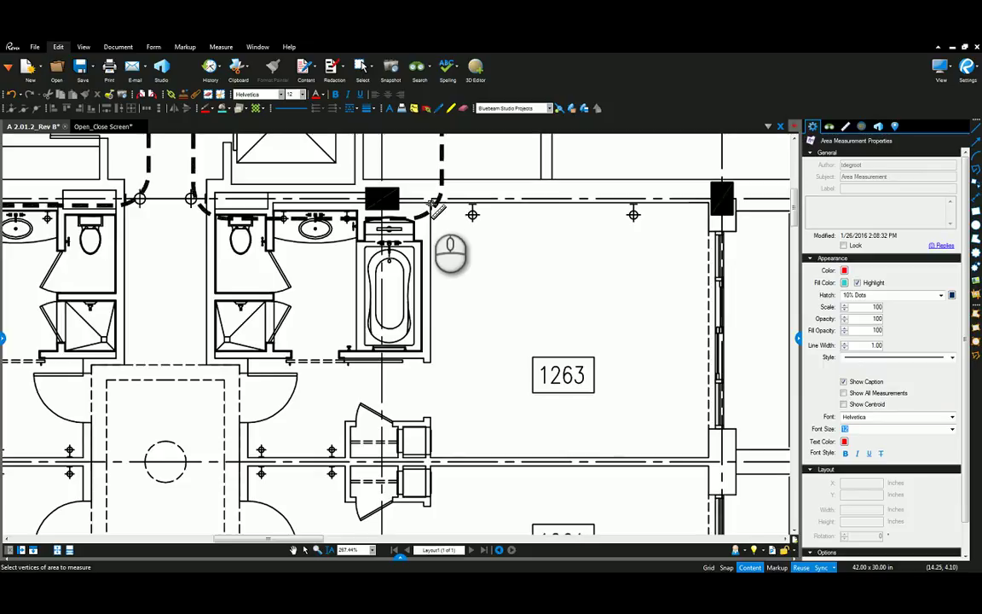
# Measure room 1263 as a 265.95 sf area and move its label toward the upper right.
pyautogui.moveTo(433, 204); pyautogui.dragTo(707, 461)
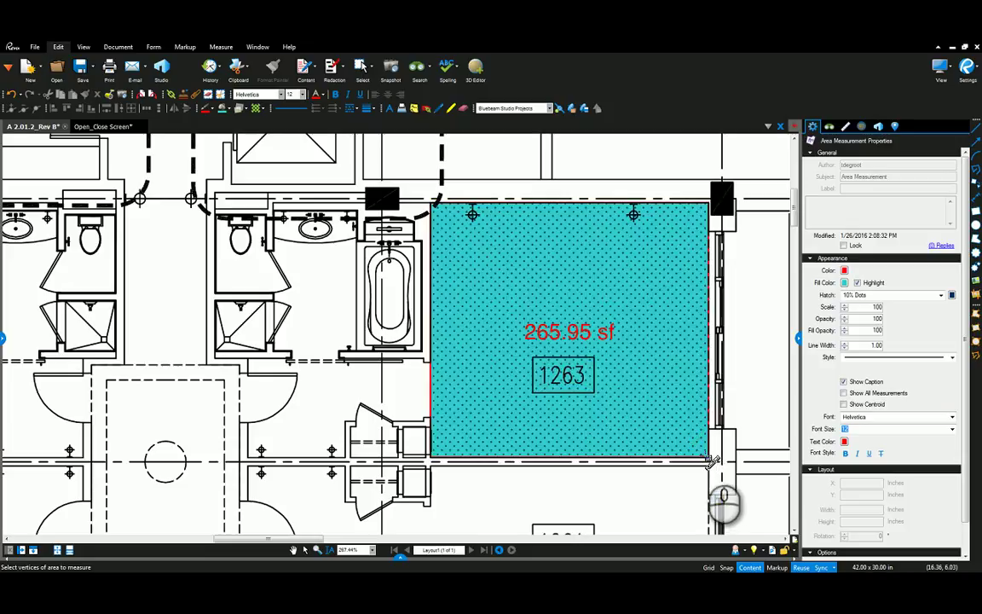
pyautogui.press('Escape')
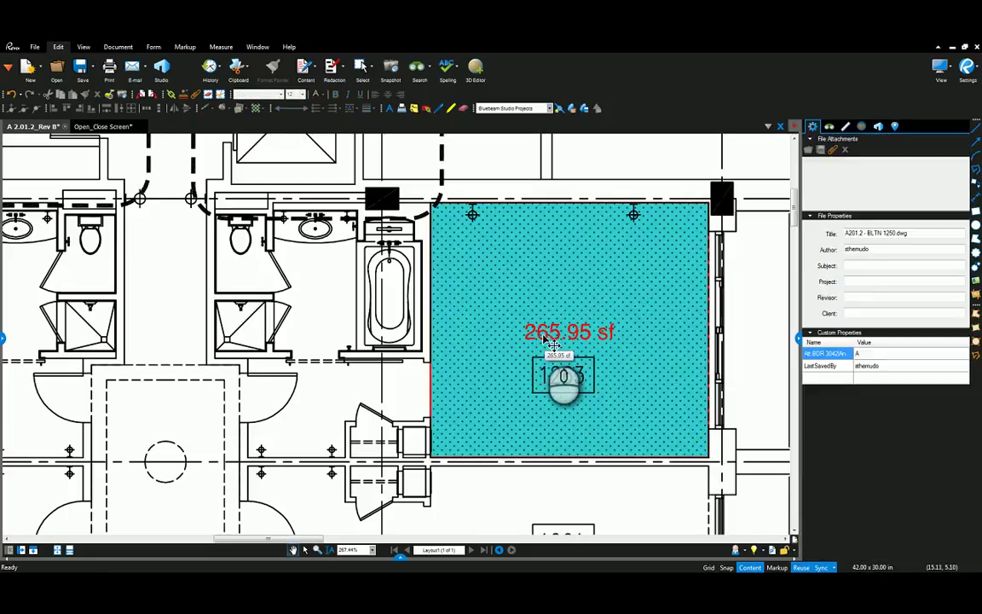
pyautogui.moveTo(549, 339); pyautogui.dragTo(620, 293)
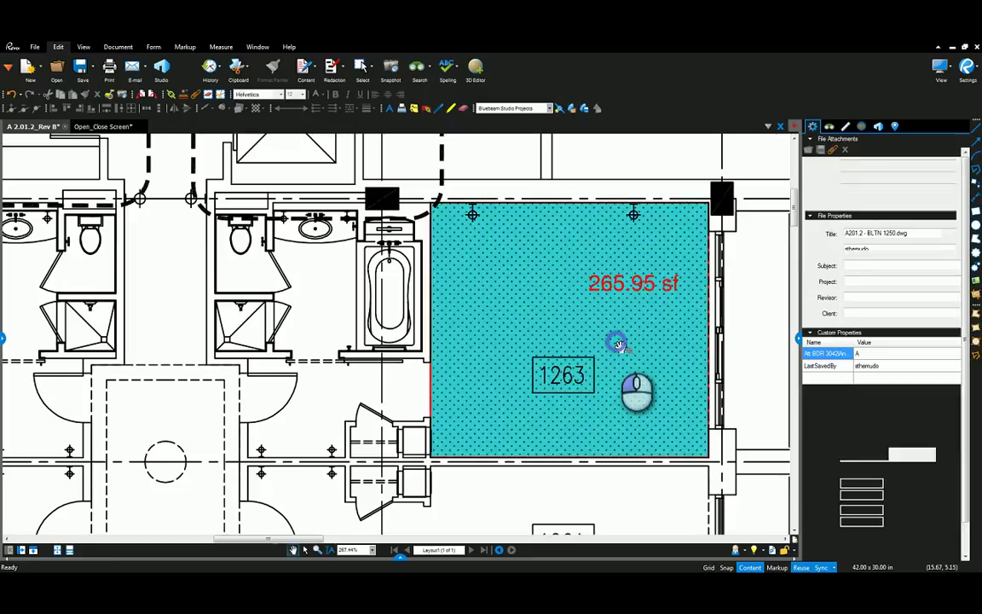
pyautogui.press('Escape')
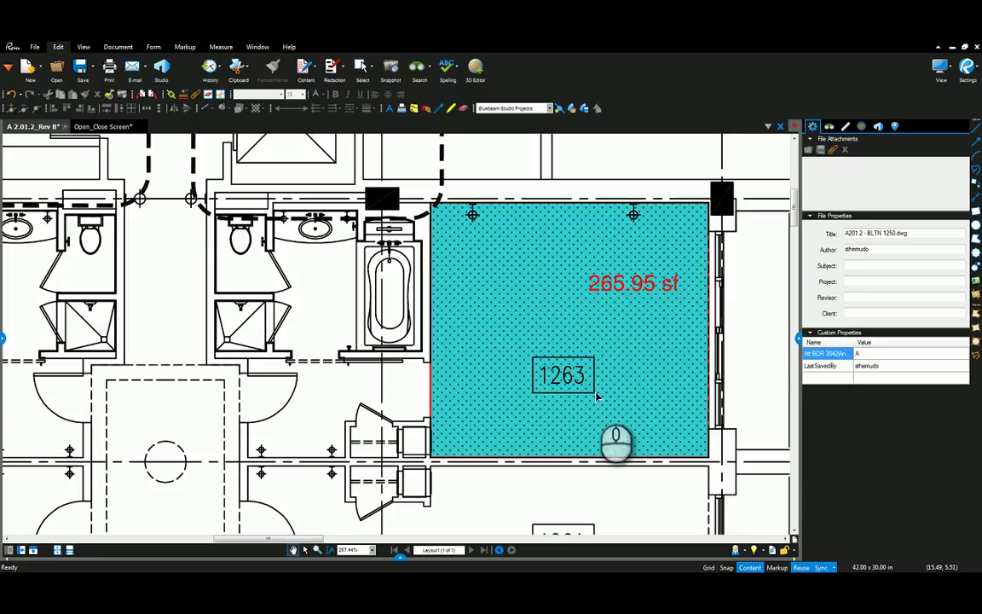
pyautogui.scroll(-5, 689, 350)
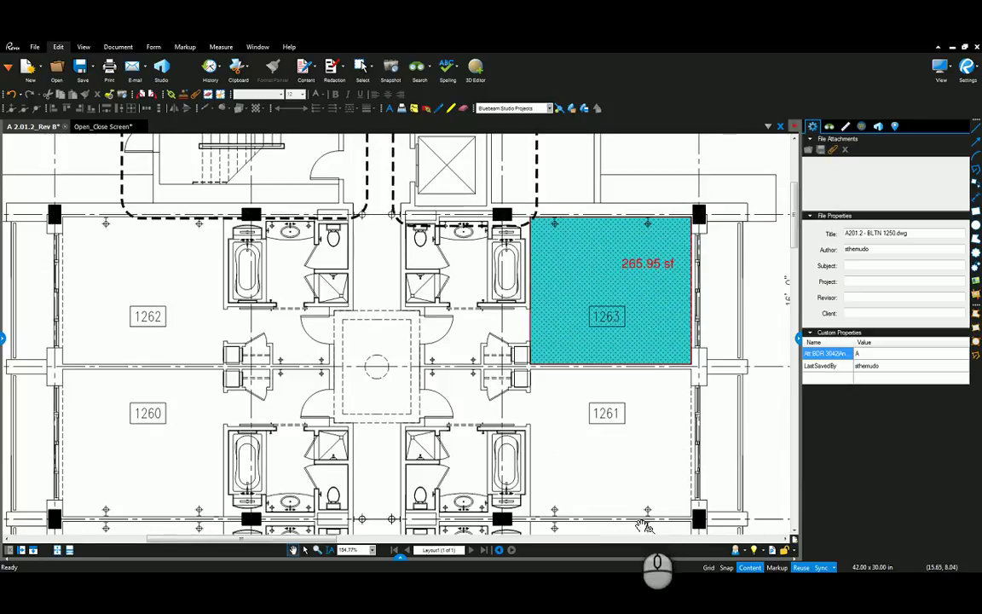
pyautogui.scroll(3, 646, 526)
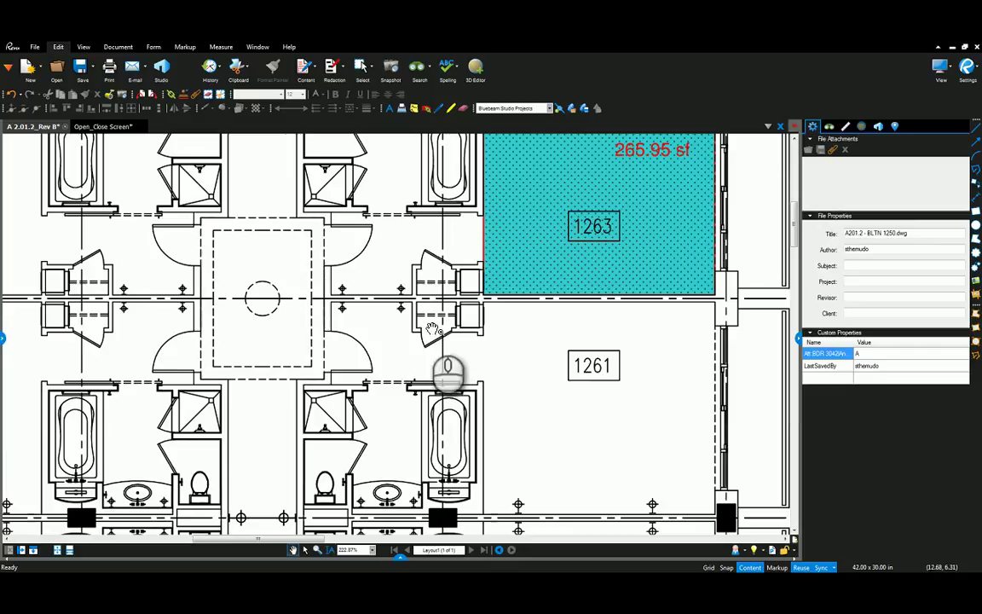
# Reuse the cyan area tool from Recent Tools to measure room 1261 at 265.95 sf.
pyautogui.click(502, 235)
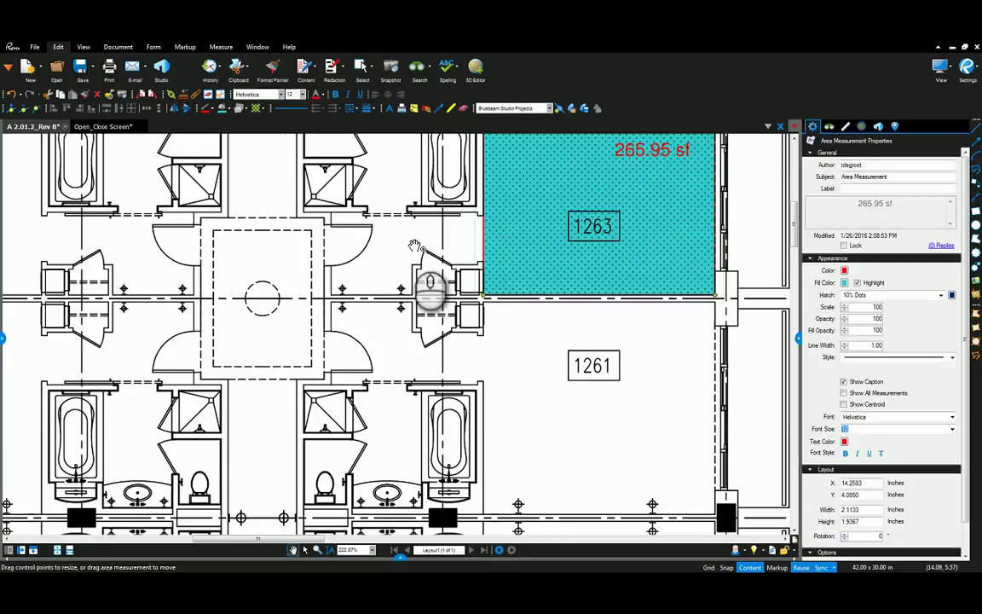
pyautogui.click(4, 338)
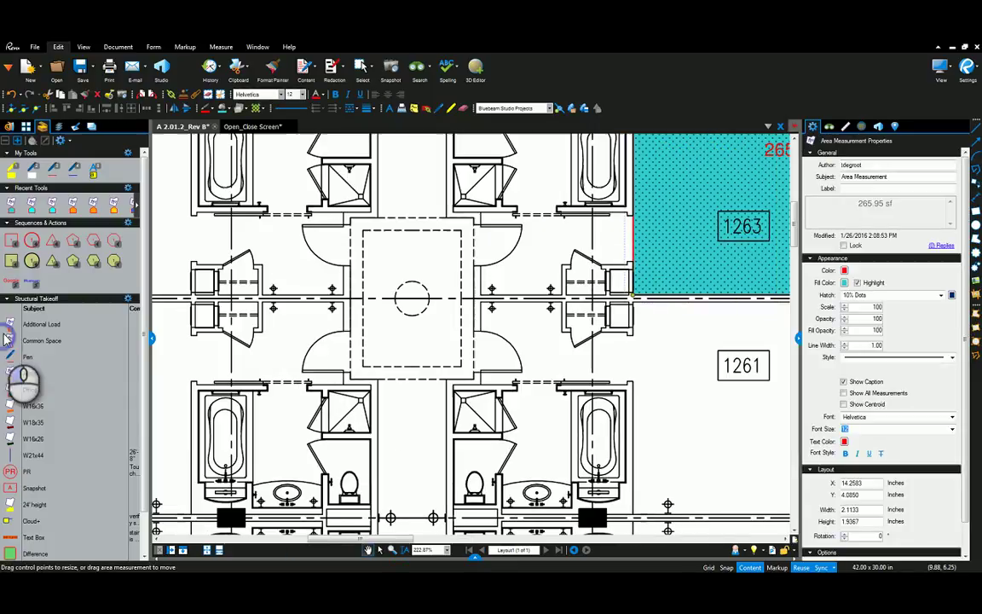
pyautogui.click(11, 205)
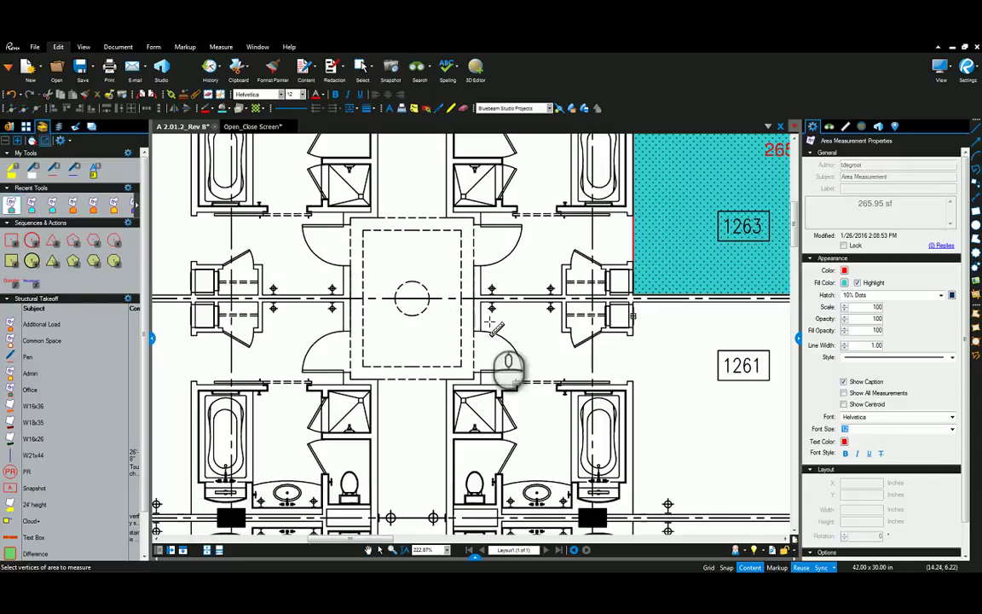
pyautogui.scroll(-3, 461, 298)
pyautogui.scroll(3, 695, 379)
pyautogui.scroll(2, 700, 392)
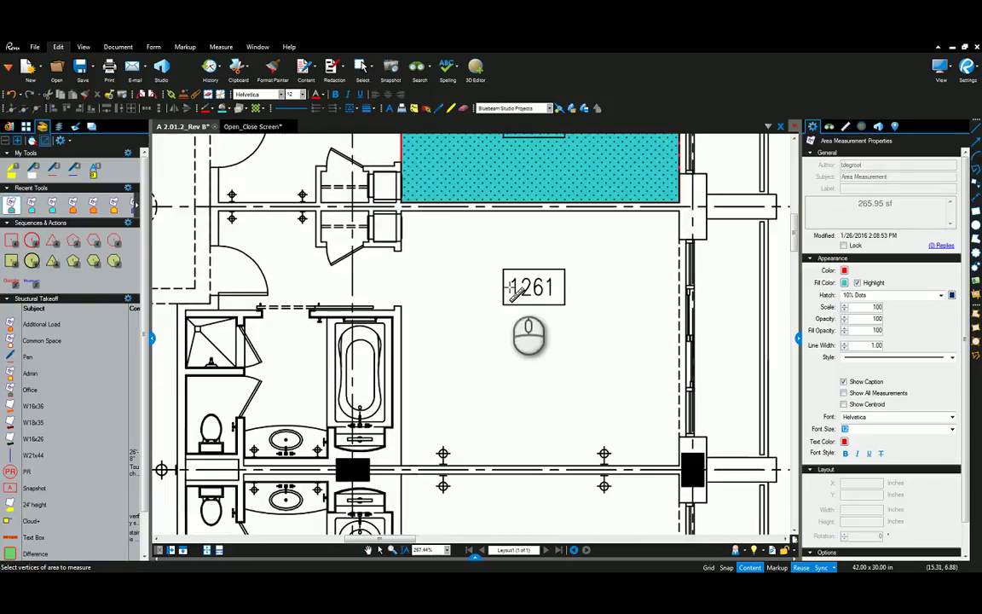
pyautogui.click(403, 209)
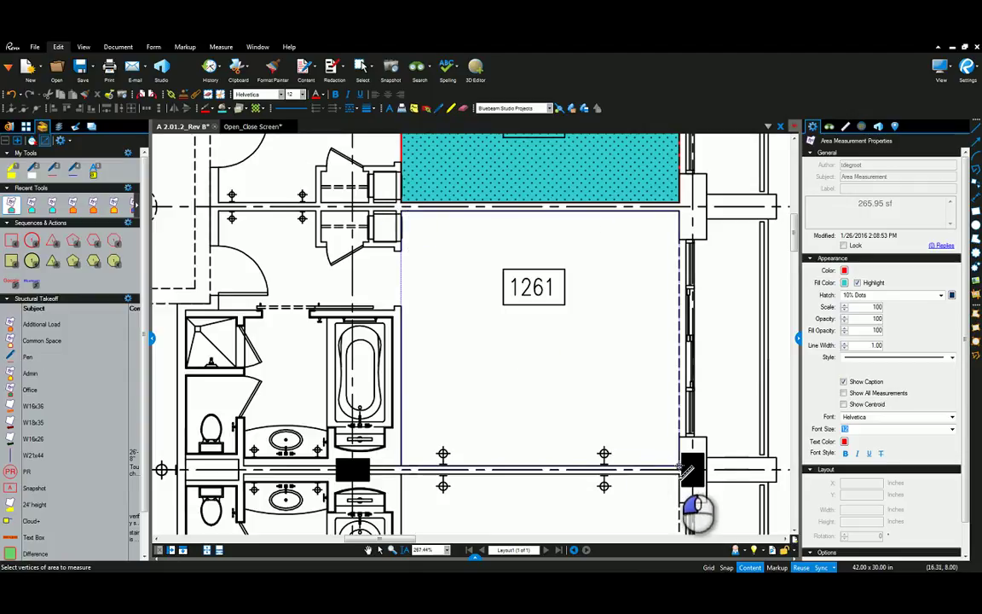
pyautogui.click(682, 468)
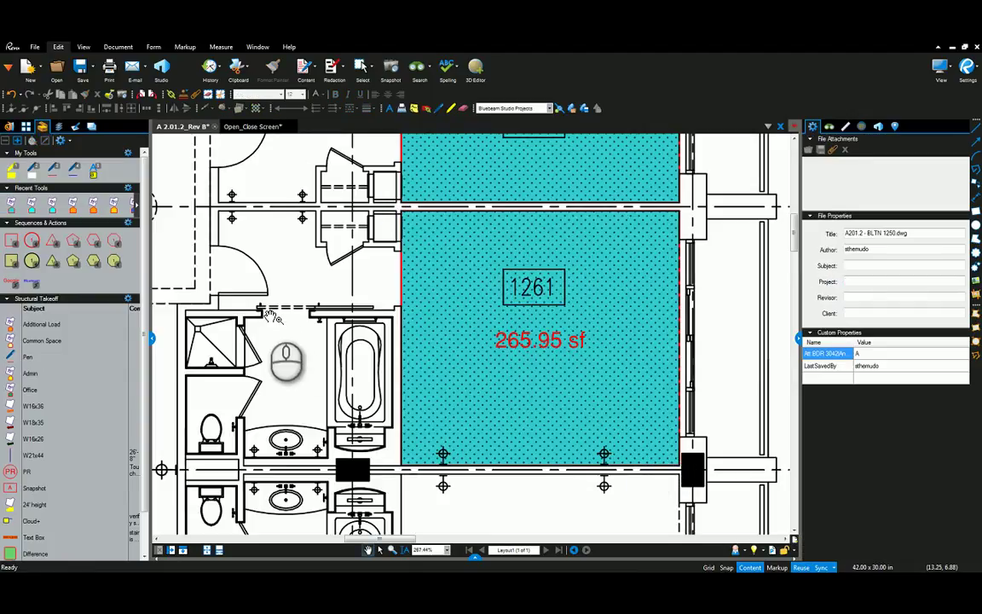
pyautogui.click(151, 339)
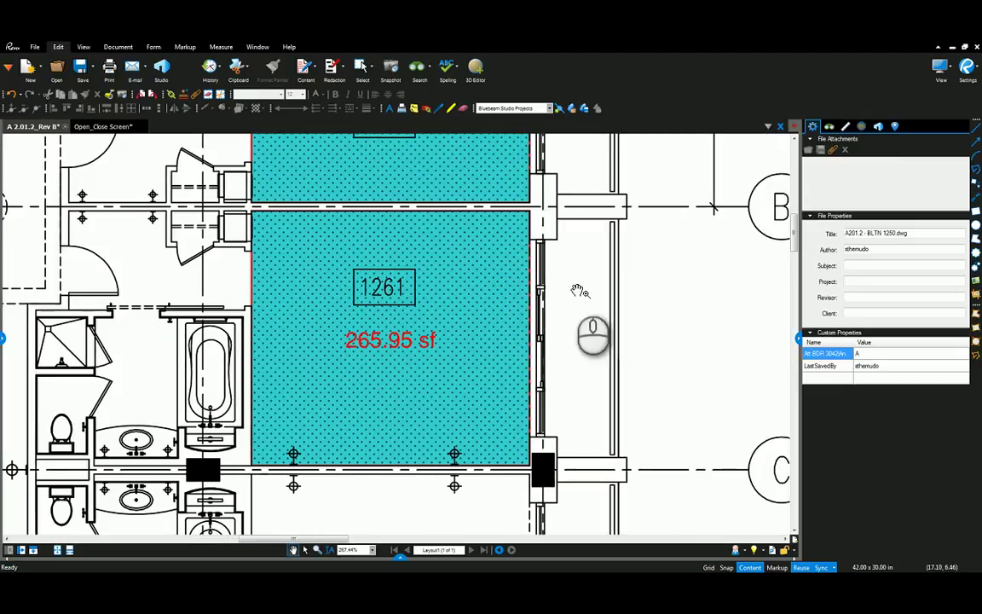
# Change the Subject of both room area markups, 1261 and 1263, to Carpet.
pyautogui.click(524, 295)
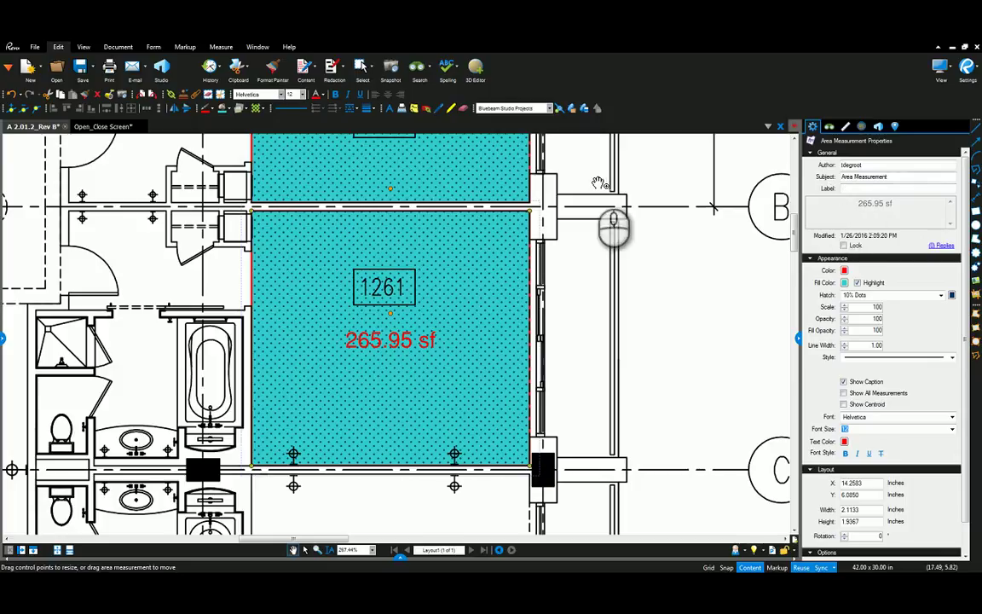
pyautogui.moveTo(896, 177); pyautogui.dragTo(841, 178)
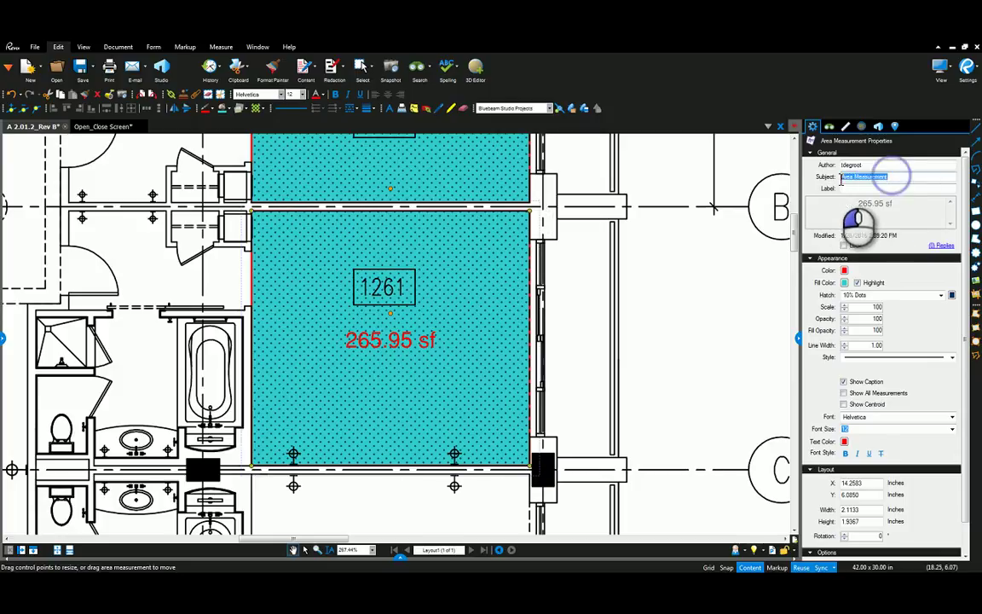
pyautogui.write('Carpet')
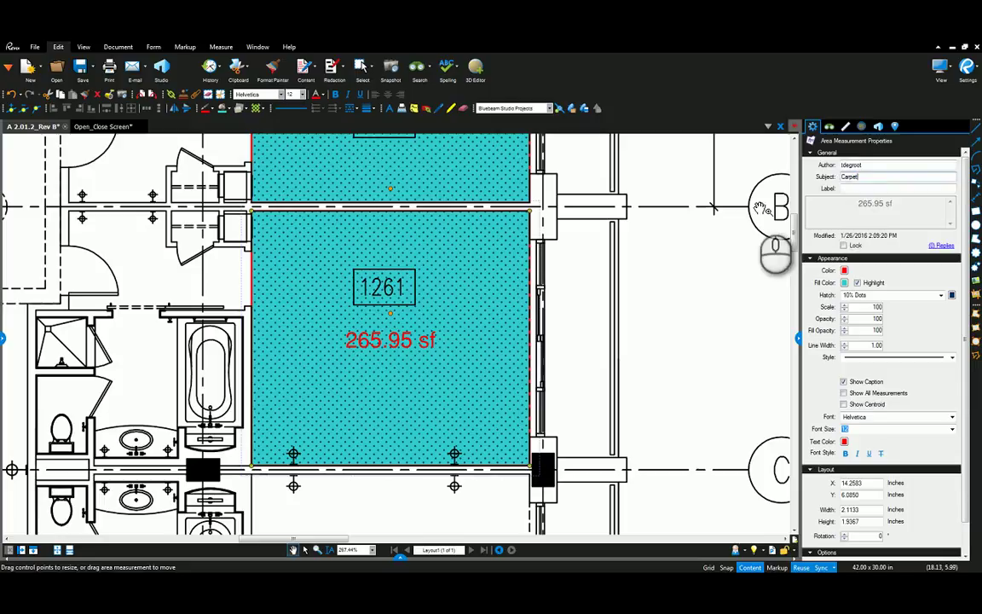
pyautogui.click(713, 256)
pyautogui.click(522, 176)
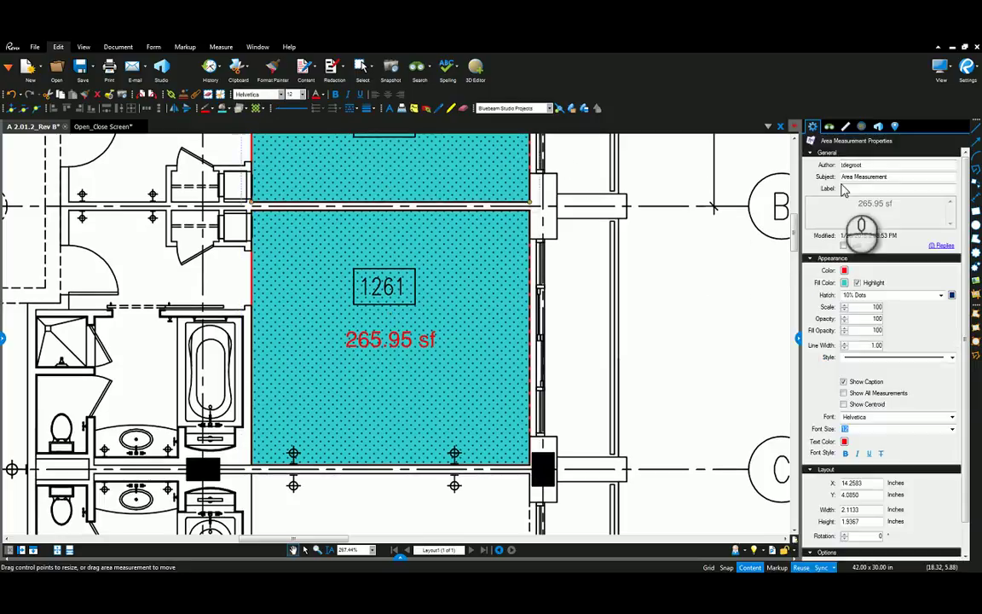
pyautogui.moveTo(891, 176); pyautogui.dragTo(840, 179)
pyautogui.write('Carpet')
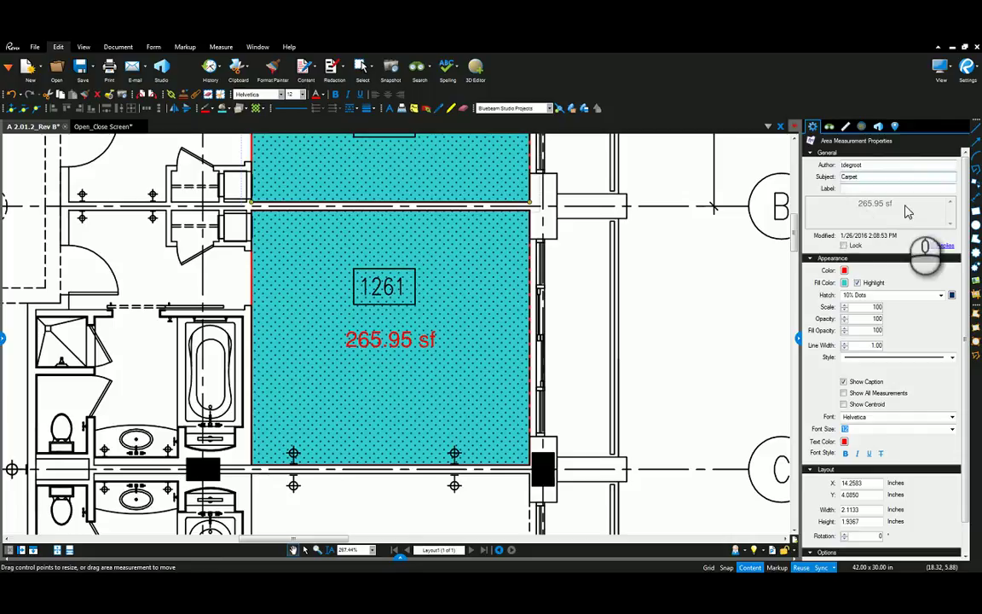
pyautogui.click(714, 254)
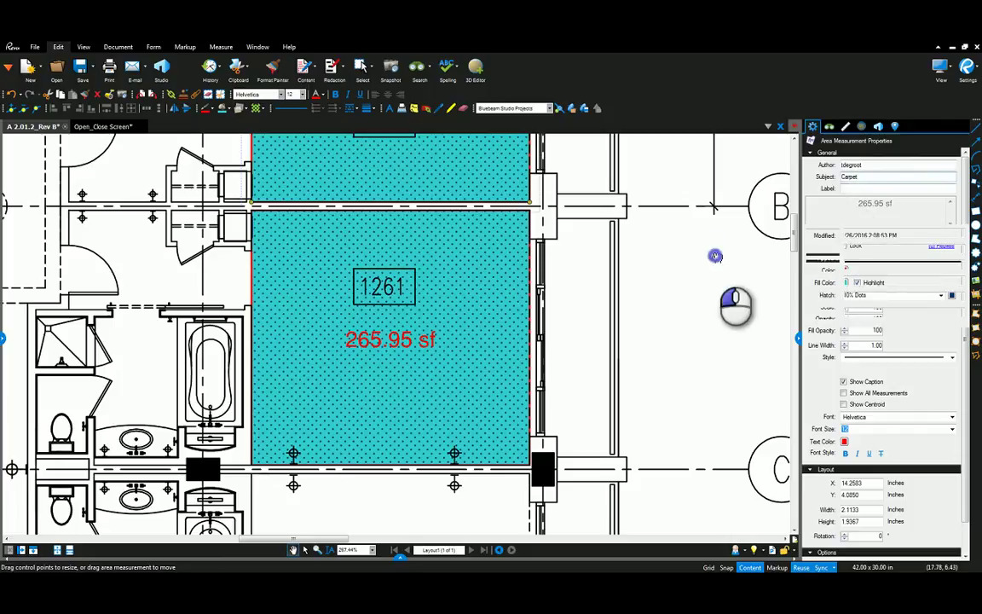
# Check both 265.95 sf Carpet areas in the markups list, then zoom toward the bathrooms.
pyautogui.click(400, 558)
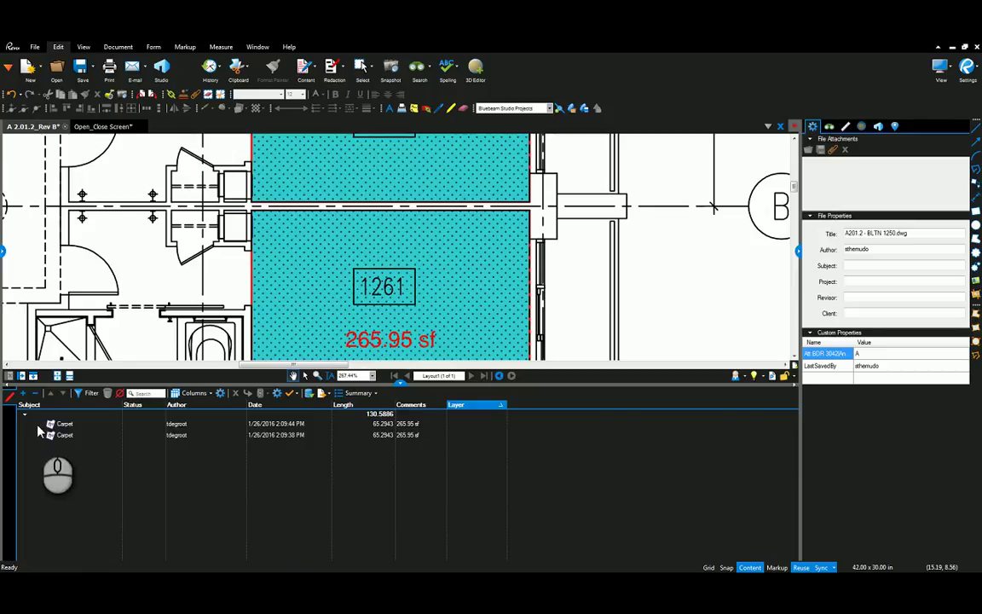
pyautogui.click(399, 382)
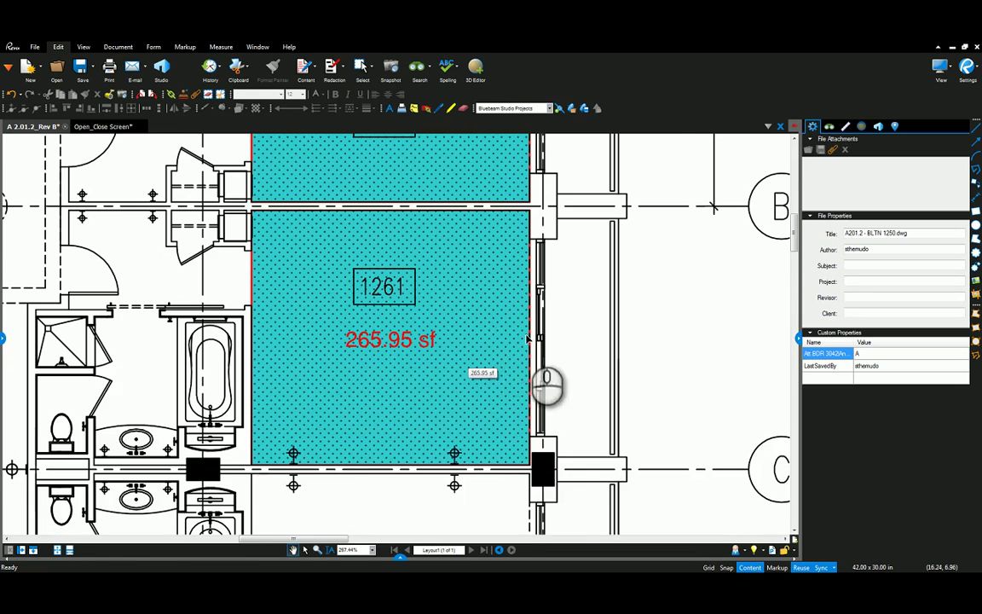
pyautogui.scroll(-3, 549, 367)
pyautogui.scroll(-3, 550, 359)
pyautogui.scroll(5, 411, 224)
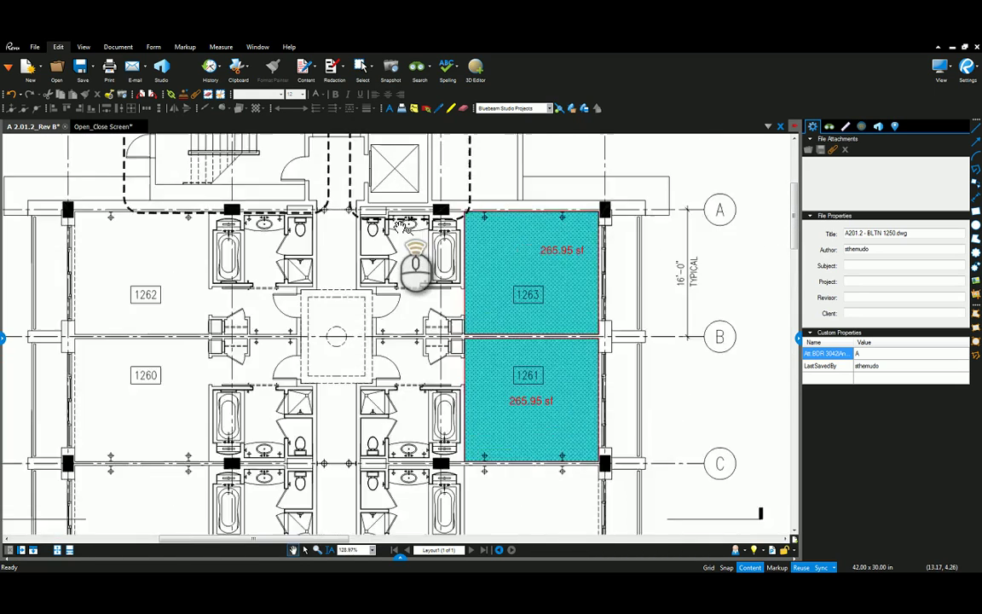
pyautogui.scroll(1, 418, 220)
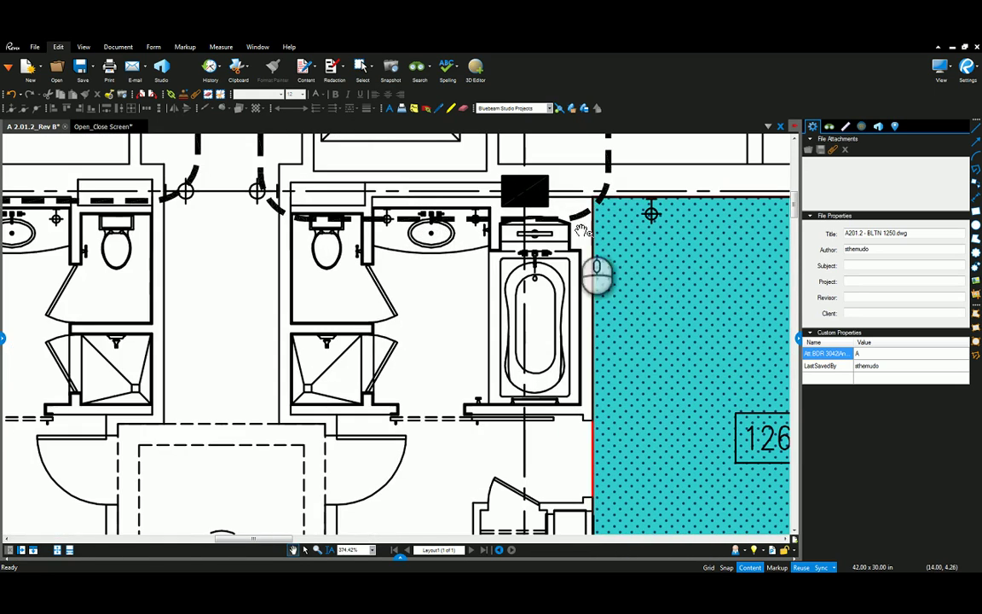
# Activate the Area measurement tool again and change its fill colour to yellow.
pyautogui.click(845, 127)
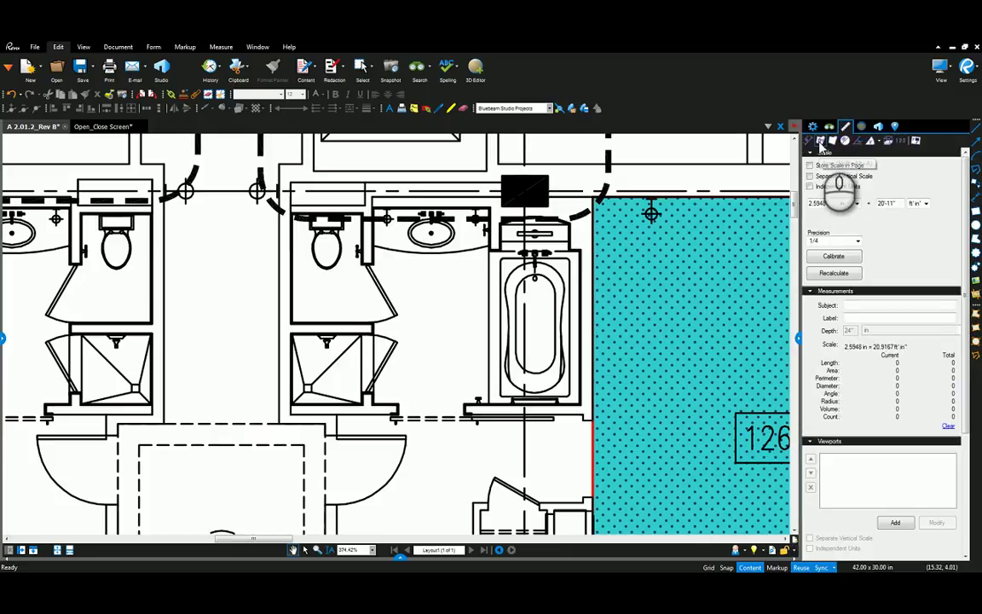
pyautogui.click(820, 141)
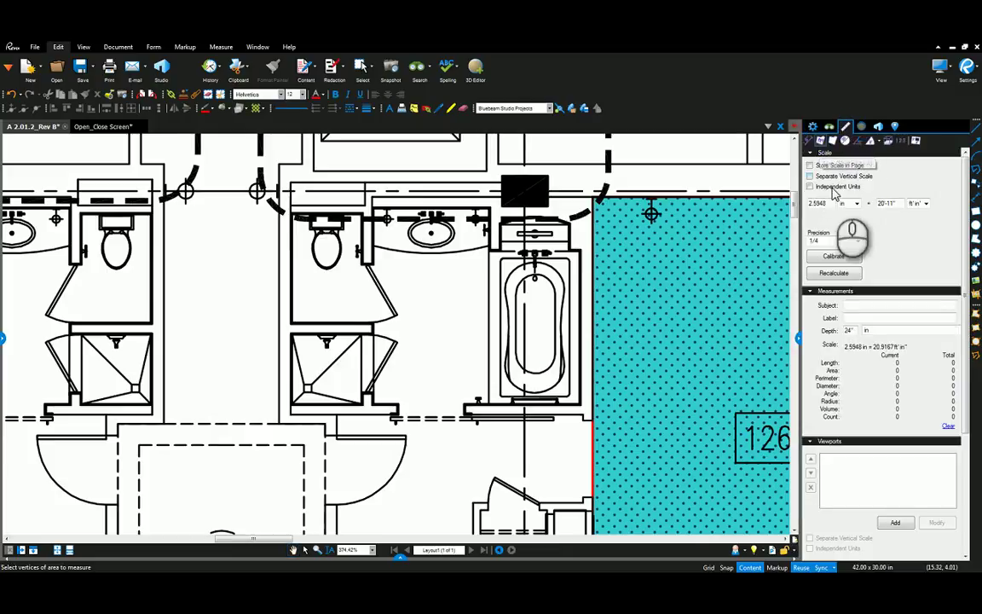
pyautogui.click(811, 126)
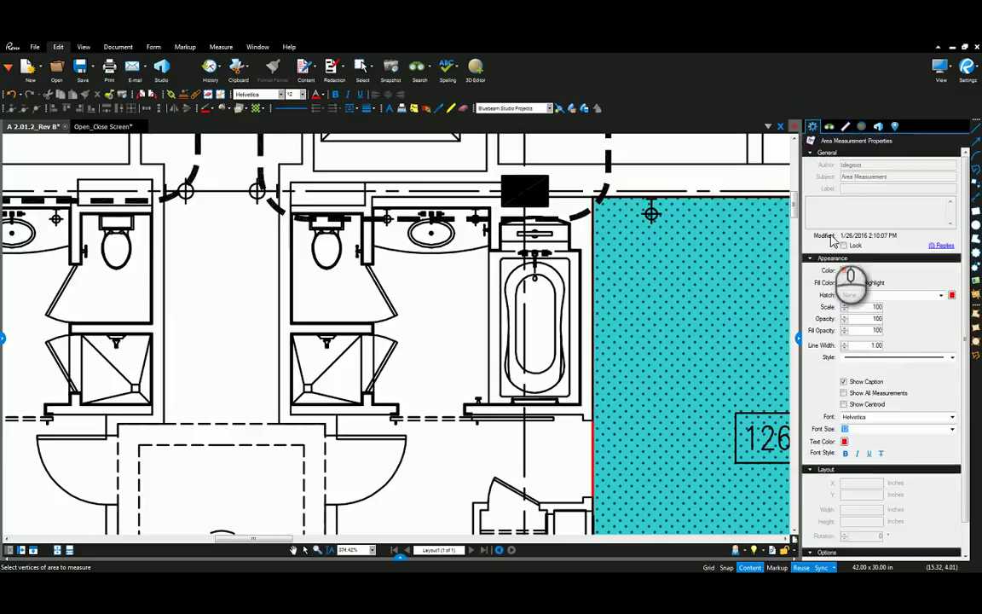
pyautogui.click(845, 283)
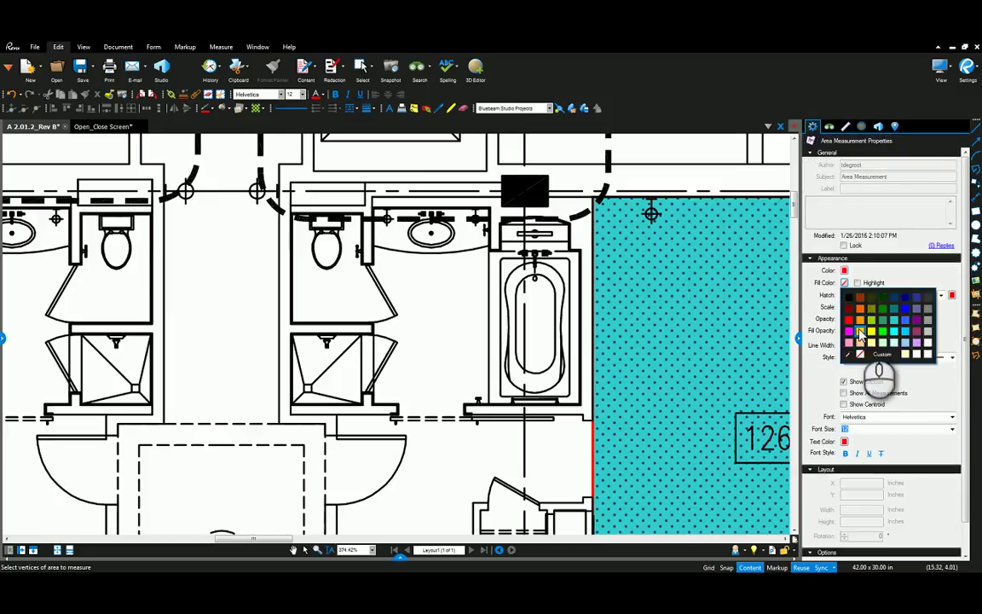
pyautogui.click(862, 332)
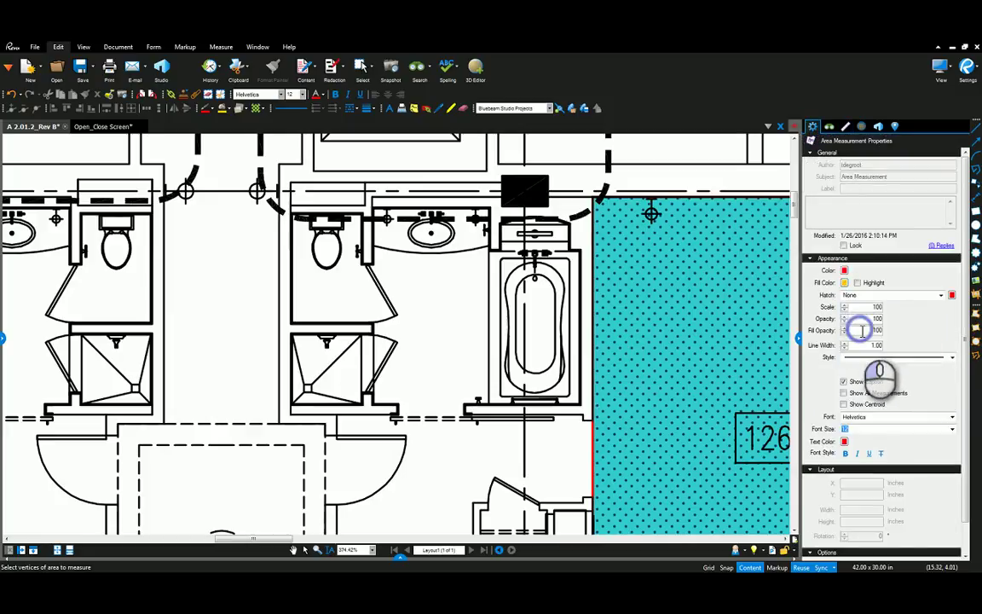
# Highlight the yellow fill and create a hatch pattern set titled Custom, overwriting Custom.bhx.
pyautogui.click(858, 283)
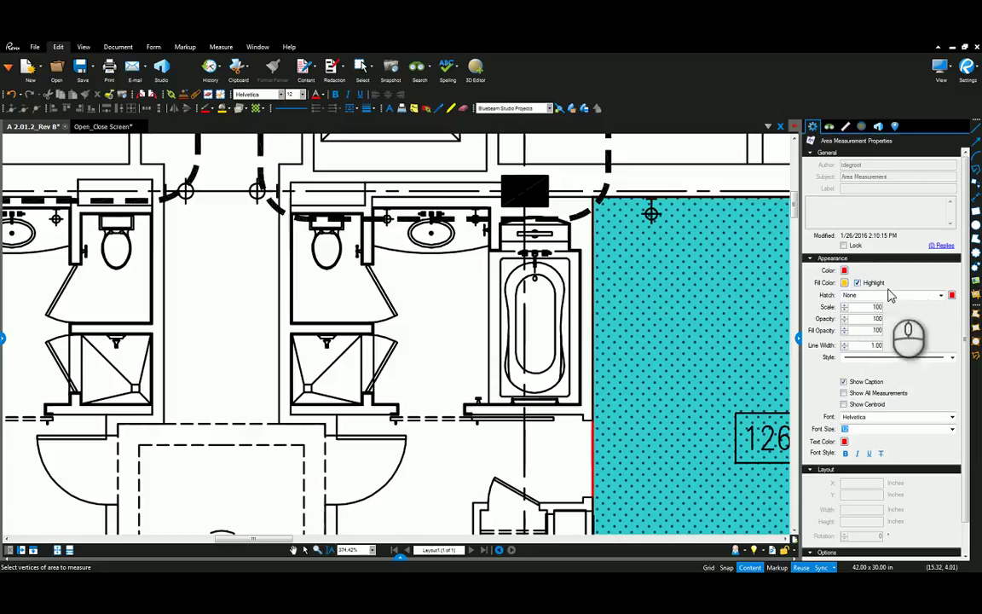
pyautogui.click(941, 295)
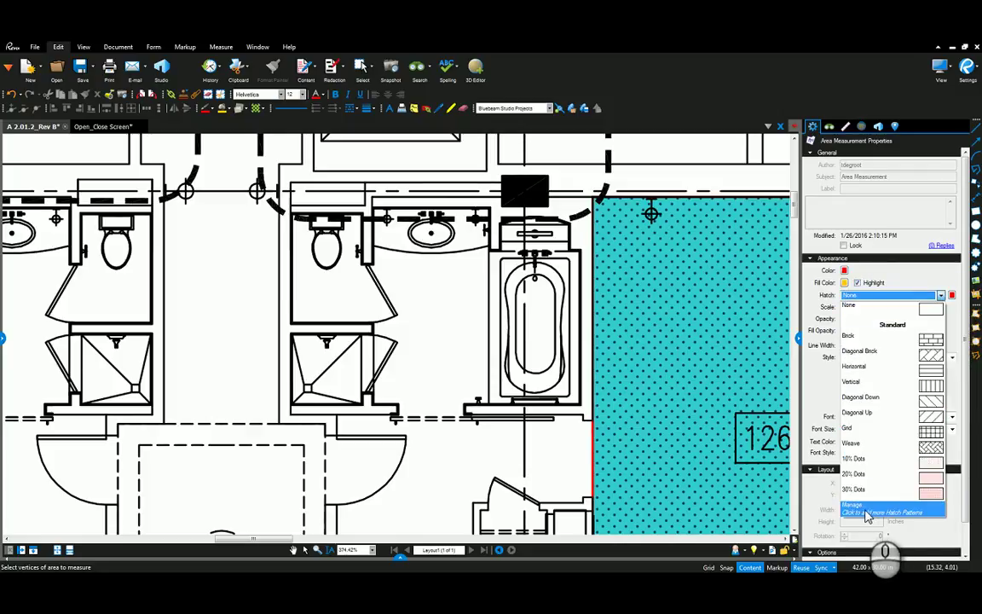
pyautogui.click(906, 513)
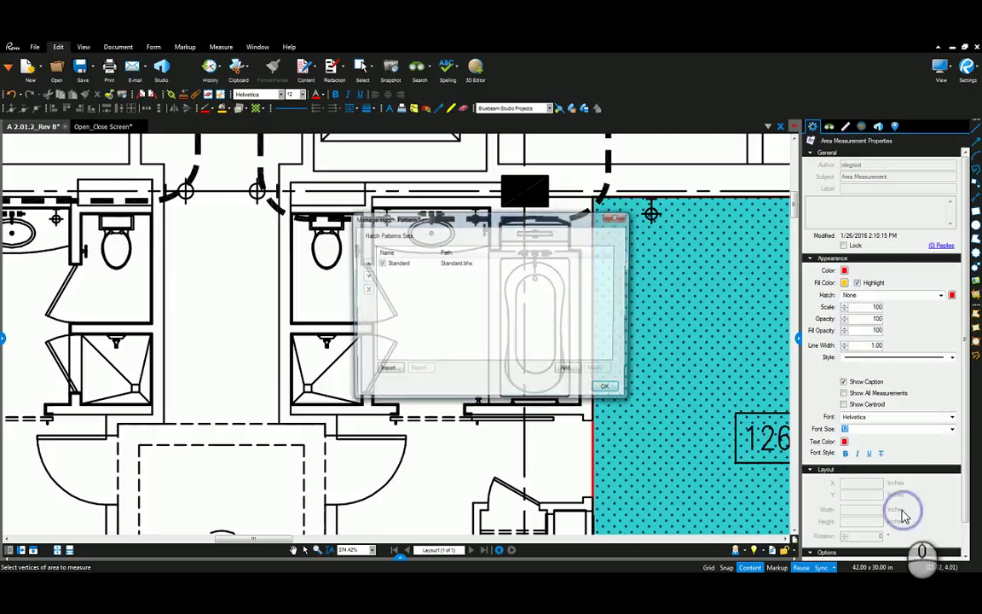
pyautogui.click(568, 371)
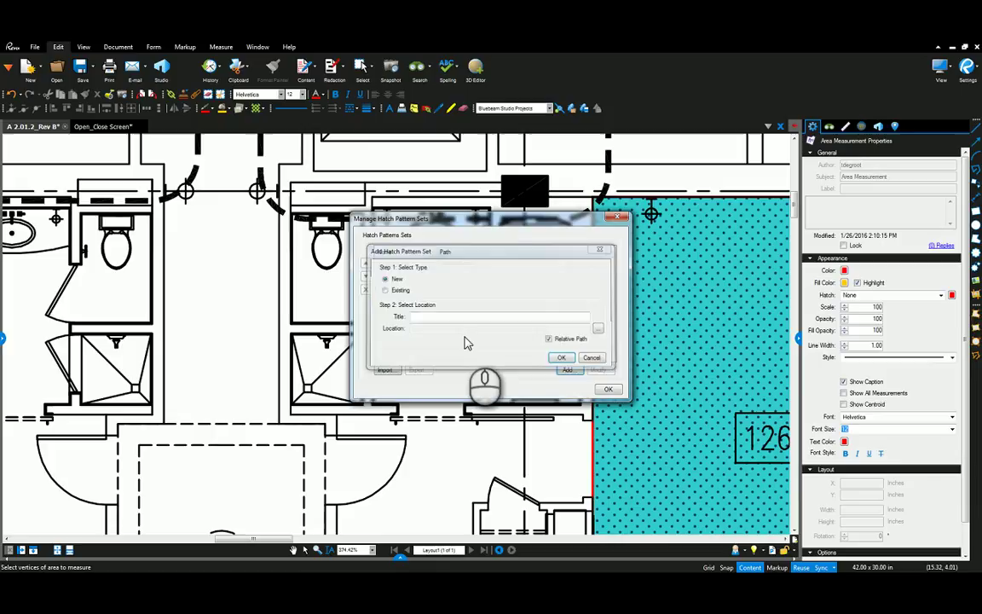
pyautogui.press('Escape')
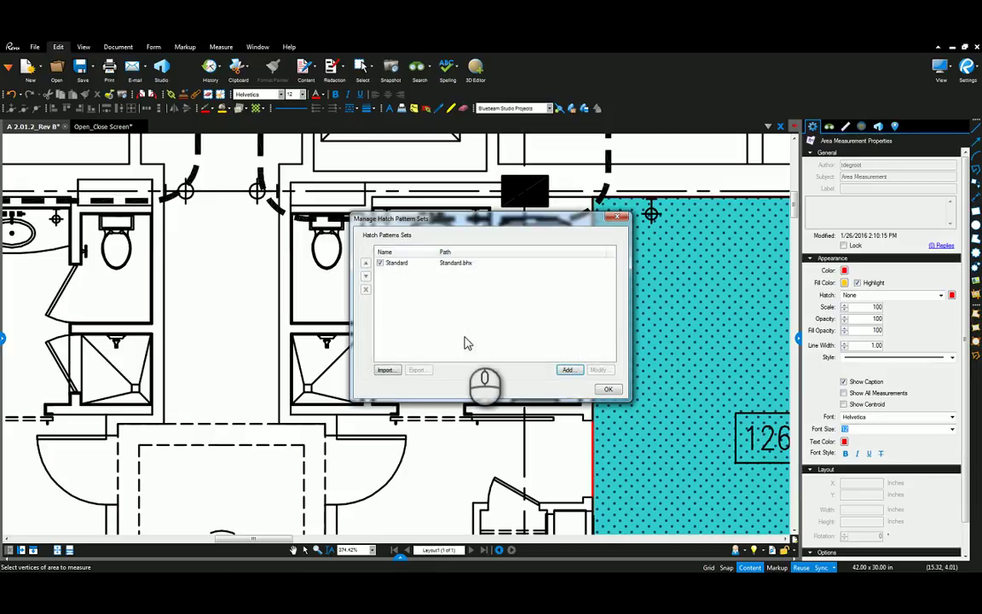
pyautogui.click(567, 369)
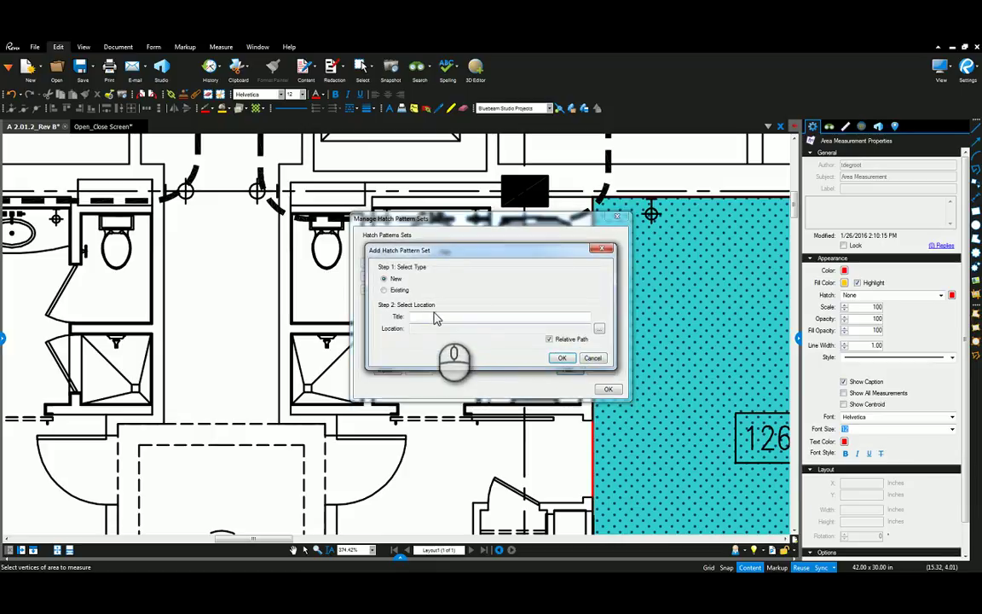
pyautogui.click(436, 317)
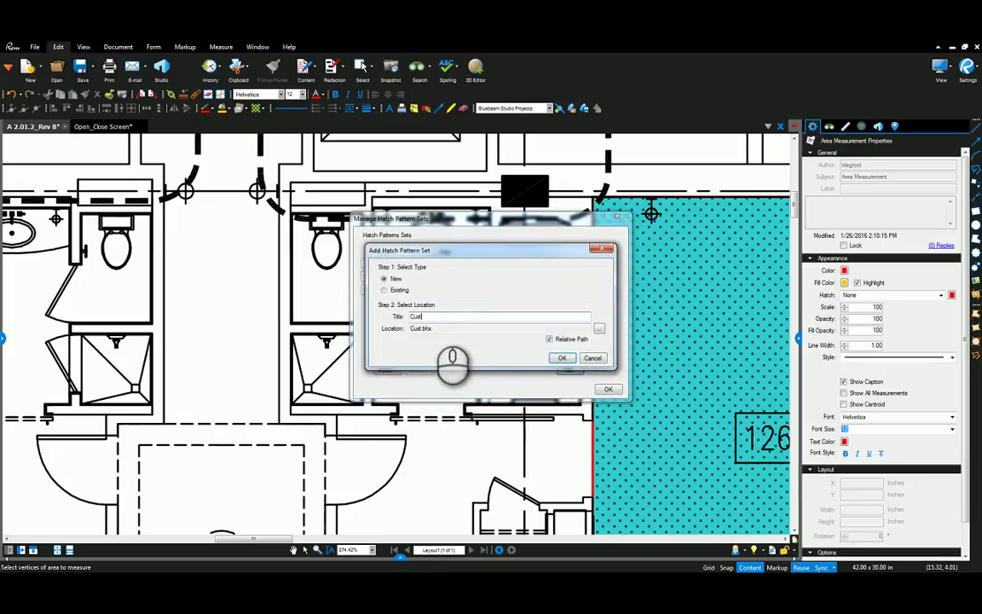
pyautogui.click(561, 359)
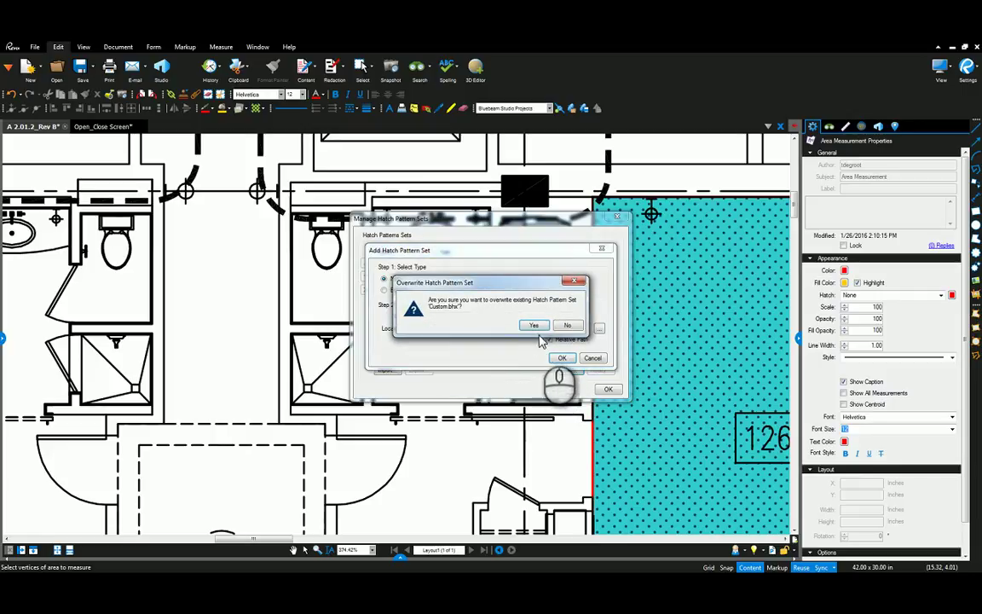
pyautogui.click(534, 328)
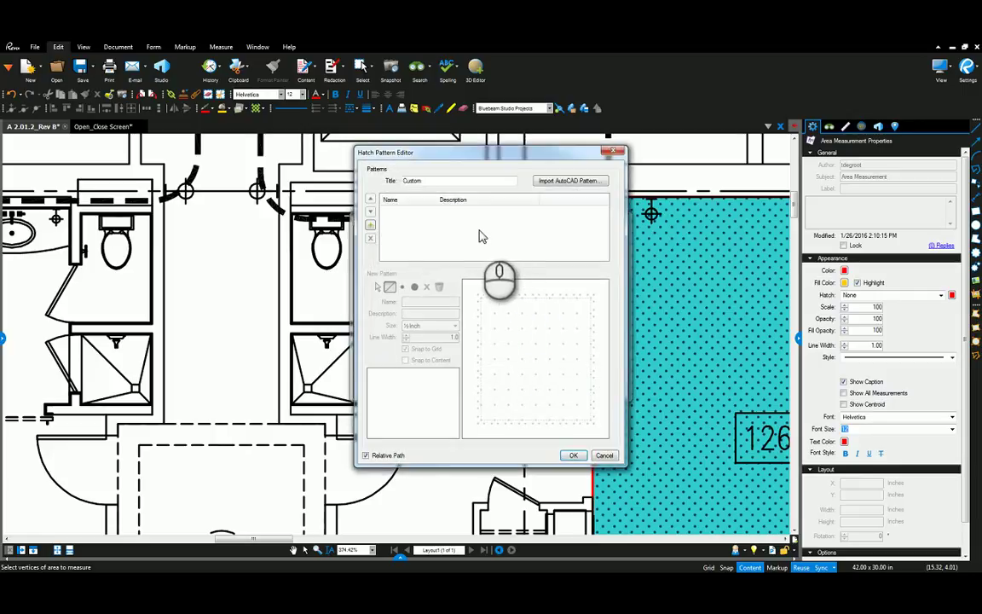
# Add an In Floor Heating pattern to the Custom set with a 1 Inch size.
pyautogui.click(371, 228)
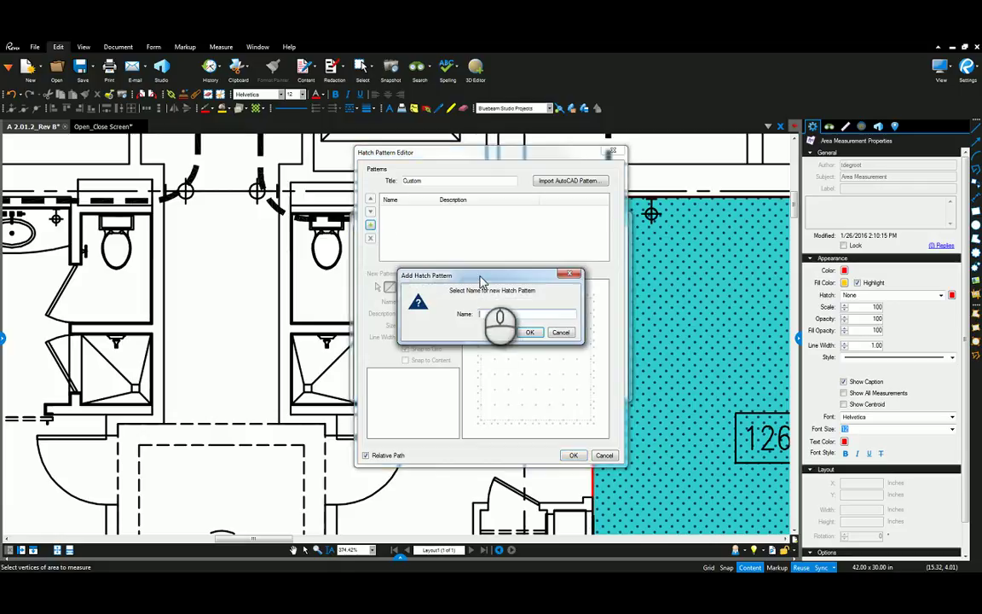
pyautogui.moveTo(482, 282); pyautogui.dragTo(616, 284)
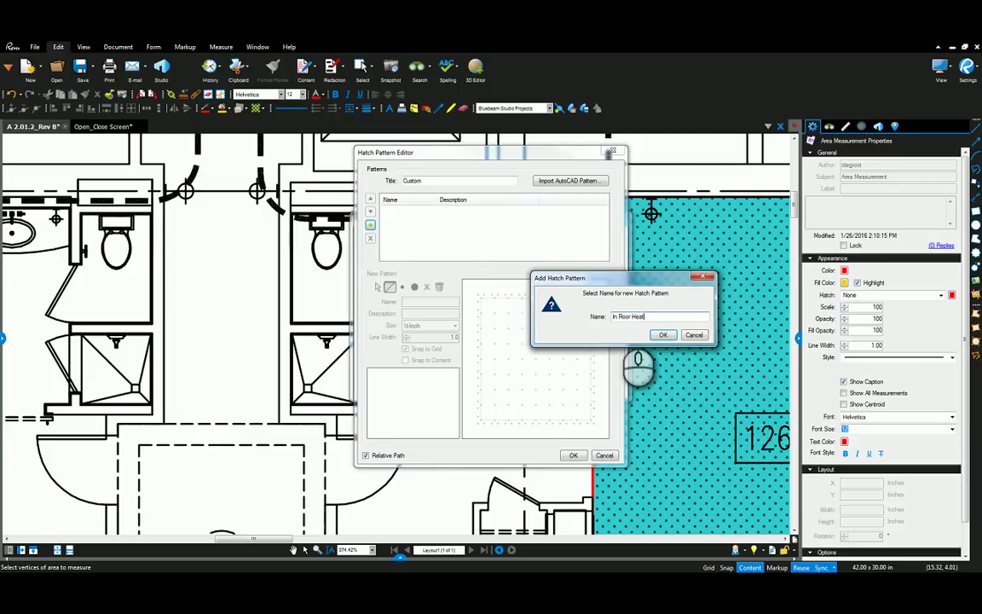
pyautogui.click(664, 334)
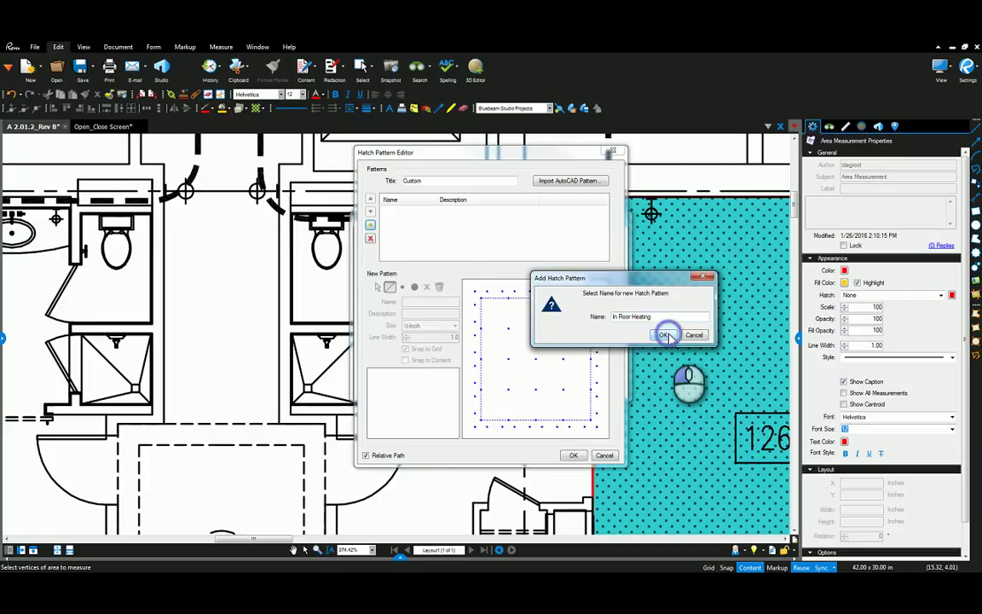
pyautogui.click(454, 326)
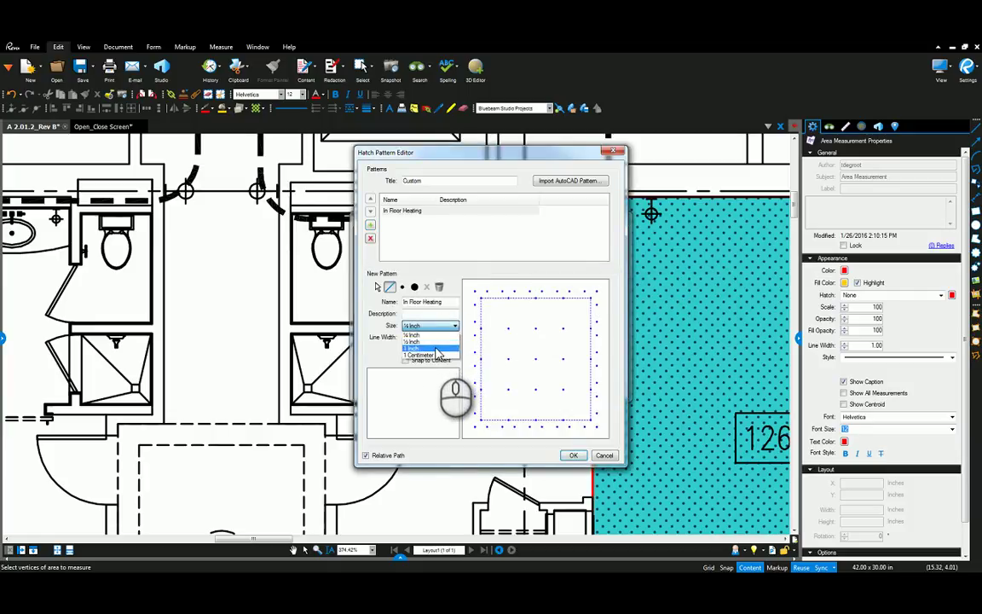
pyautogui.click(436, 349)
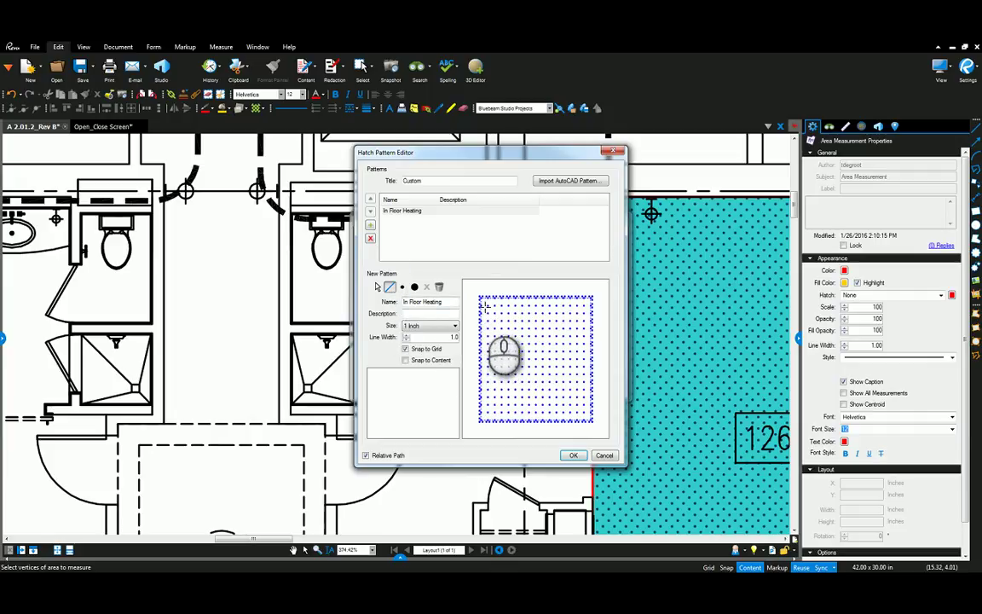
# Draw the serpentine heating line looping up and down across the pattern tile.
pyautogui.moveTo(493, 305)
pyautogui.mouseDown()
pyautogui.moveTo(494, 412)
pyautogui.moveTo(509, 413)
pyautogui.mouseUp()
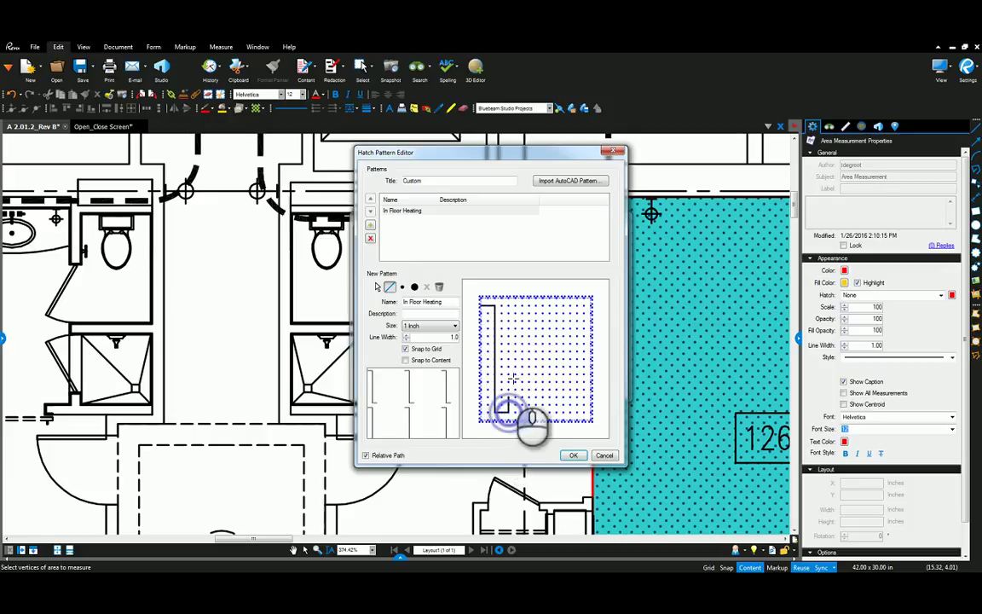
pyautogui.click(509, 306)
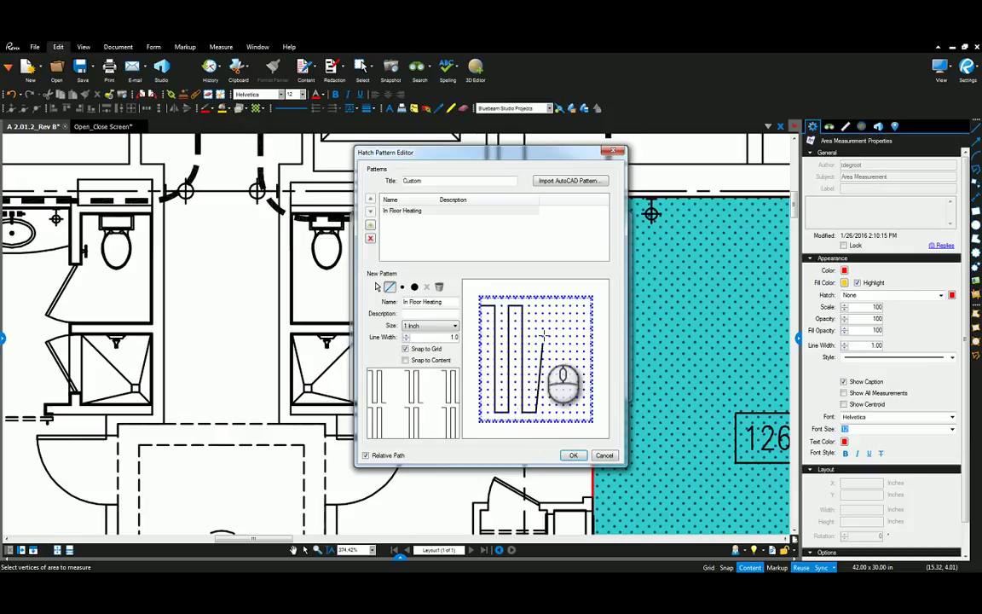
pyautogui.click(537, 305)
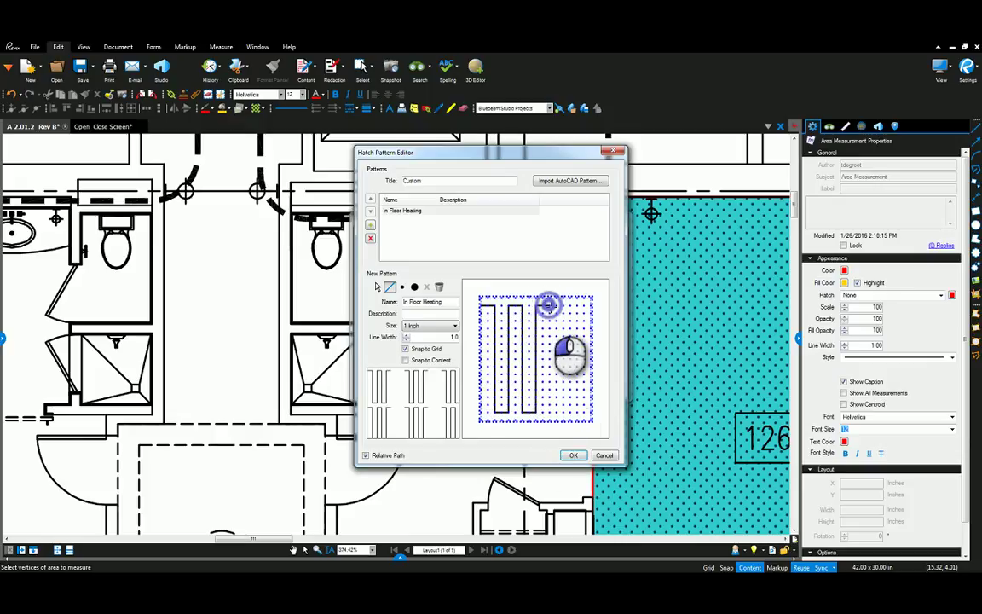
pyautogui.click(549, 411)
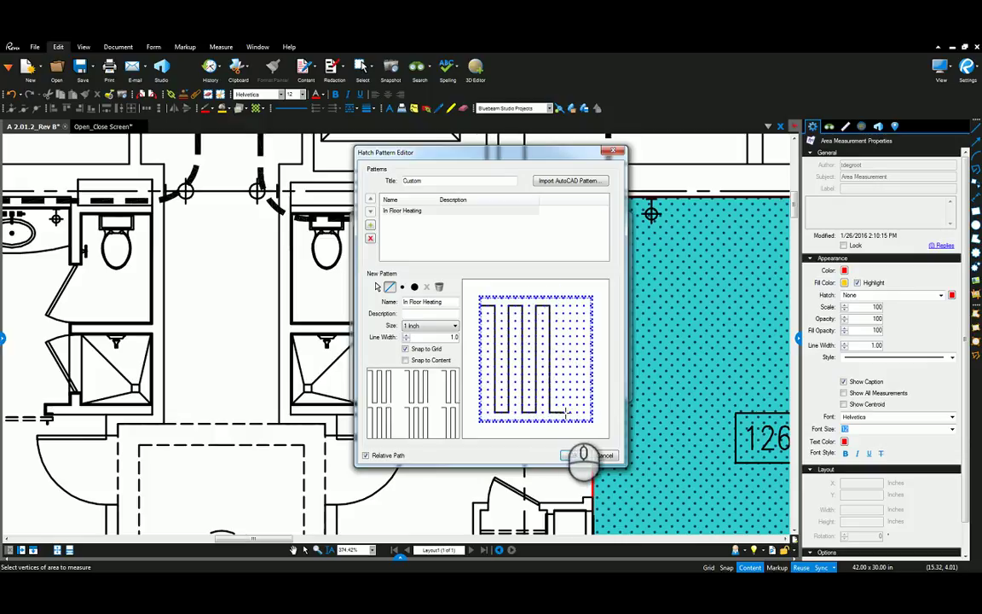
pyautogui.click(564, 304)
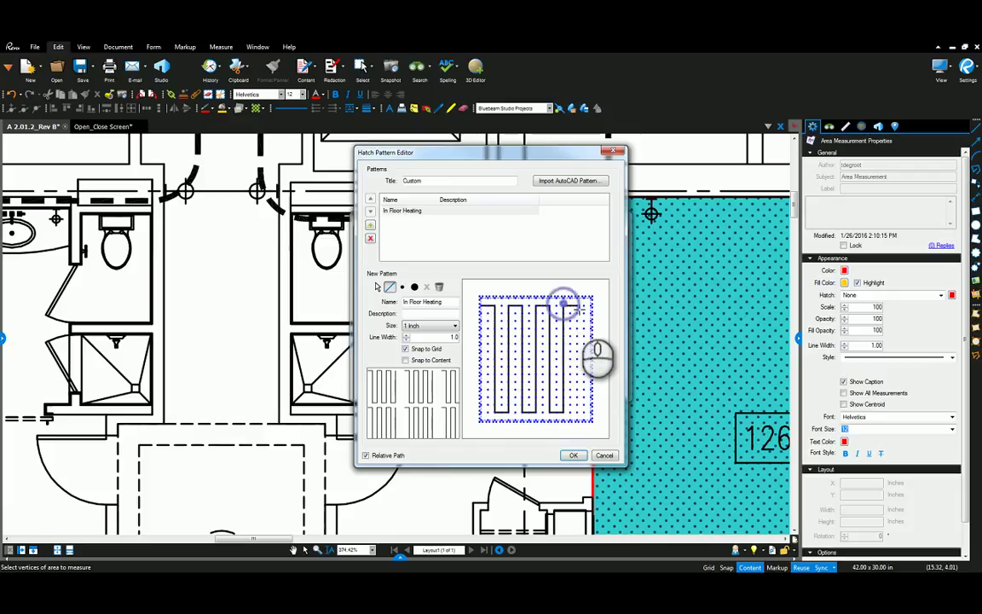
pyautogui.click(576, 412)
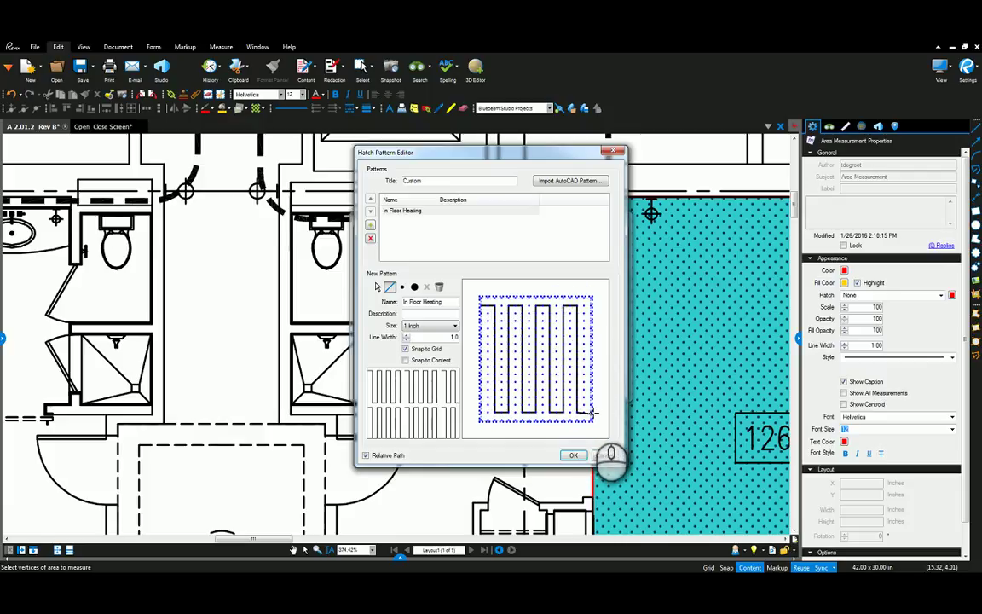
pyautogui.click(590, 412)
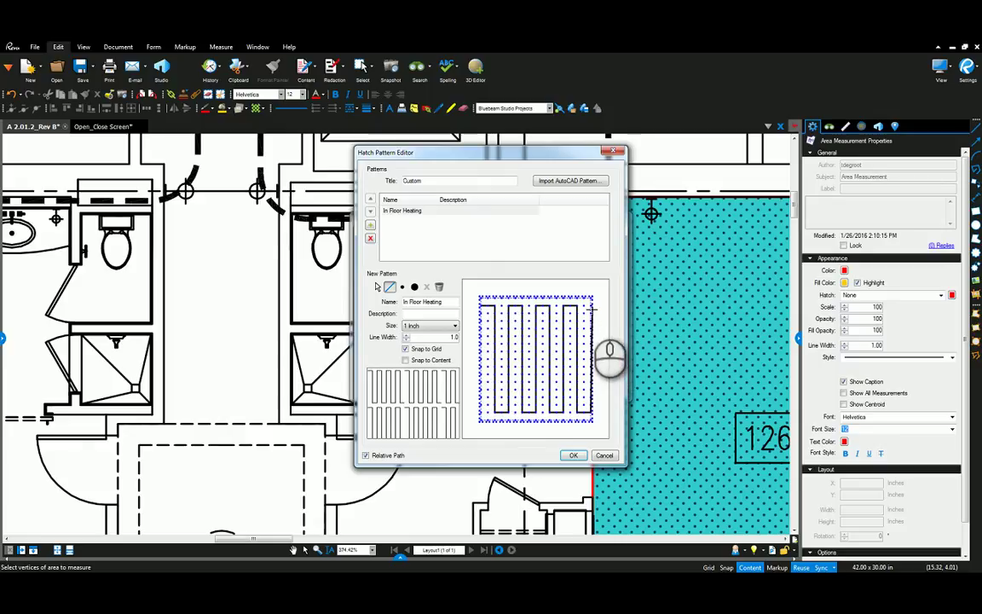
pyautogui.doubleClick(590, 301)
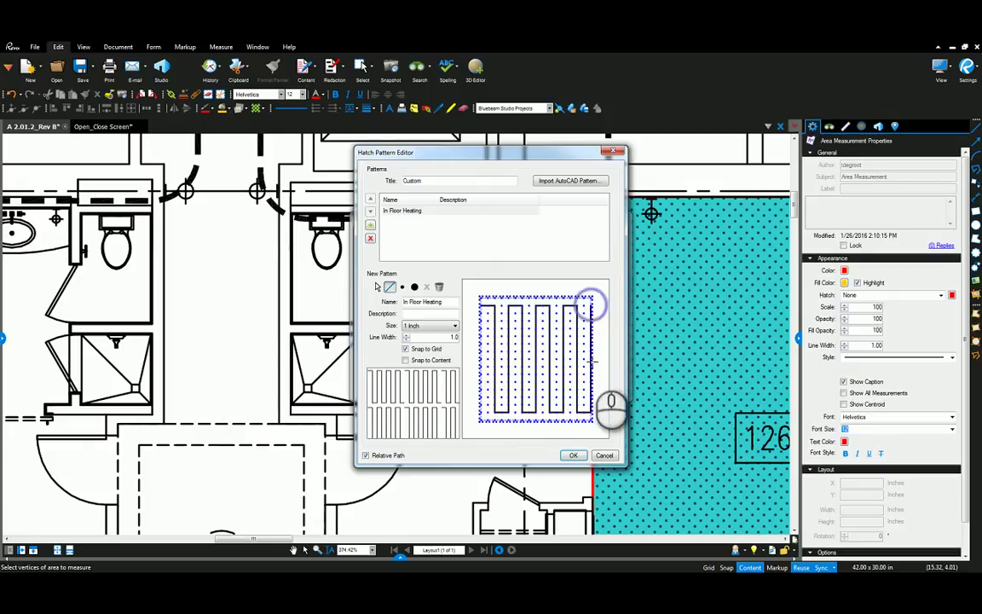
# Stop drawing and save the In Floor Heating pattern into the Custom set.
pyautogui.press('Escape')
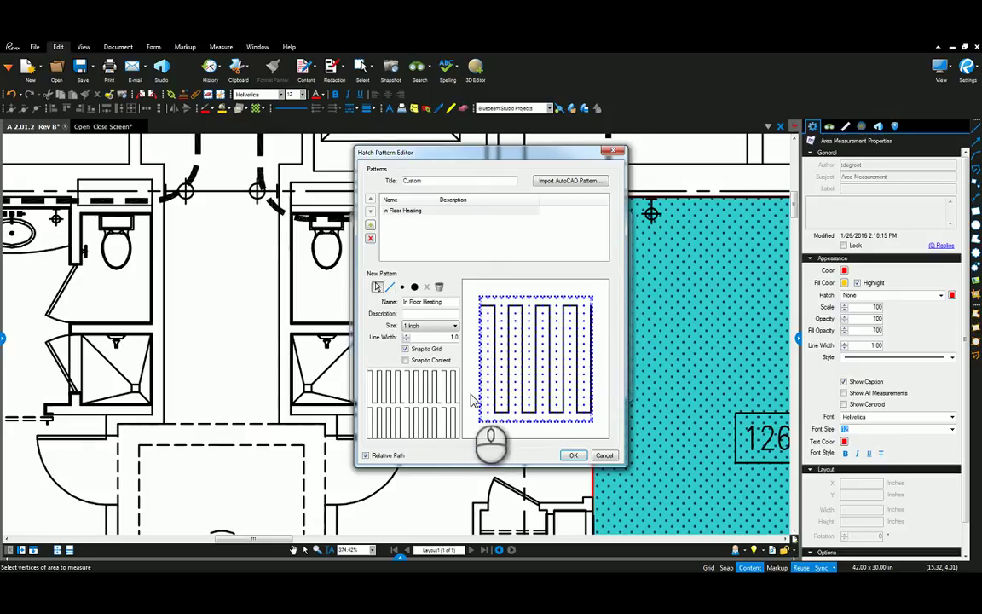
pyautogui.click(390, 287)
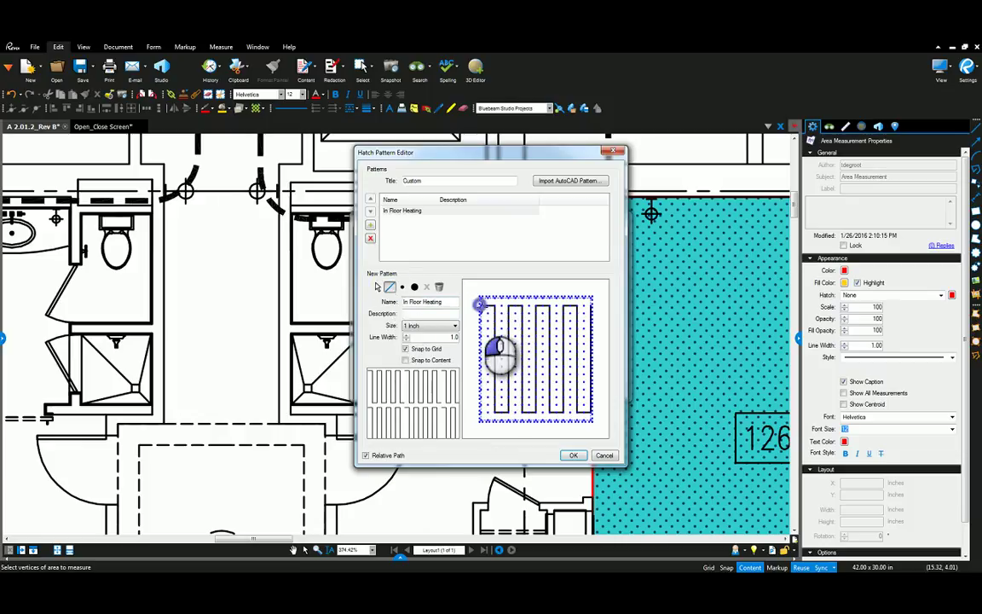
pyautogui.rightClick(477, 410)
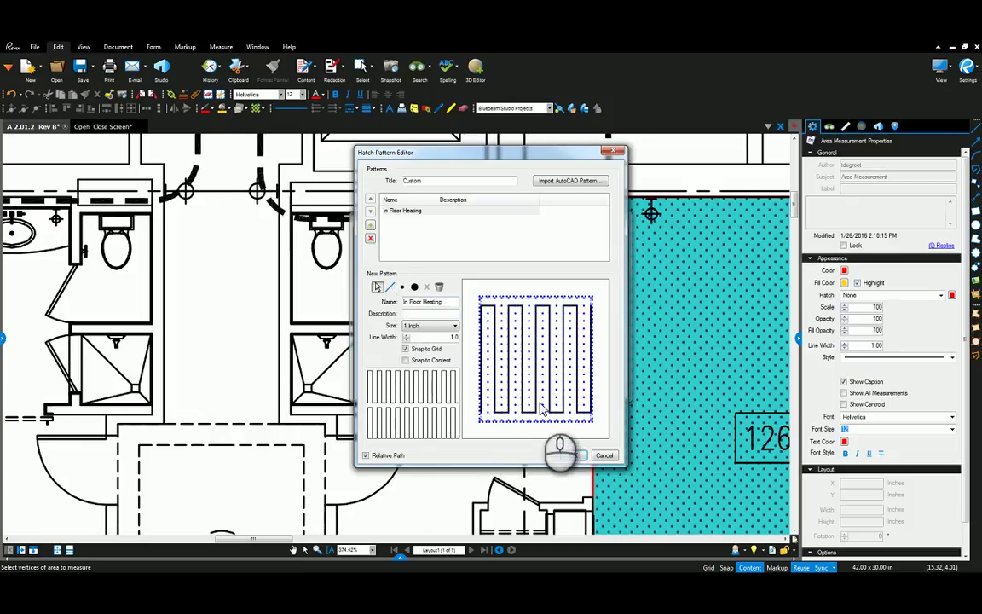
pyautogui.click(574, 456)
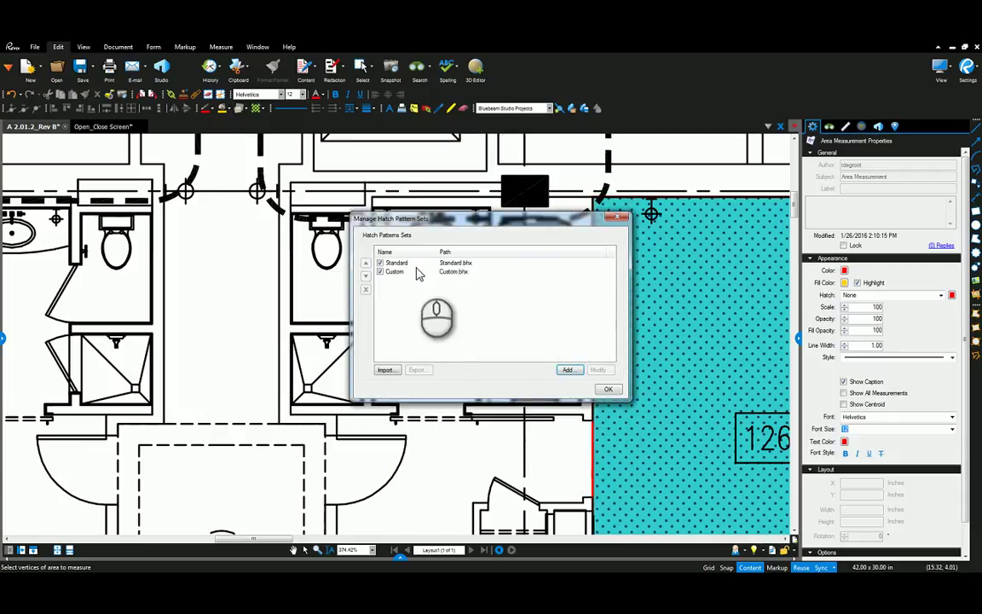
# Measure the bathroom floor beside the tub as a 34.86 sf area.
pyautogui.click(607, 389)
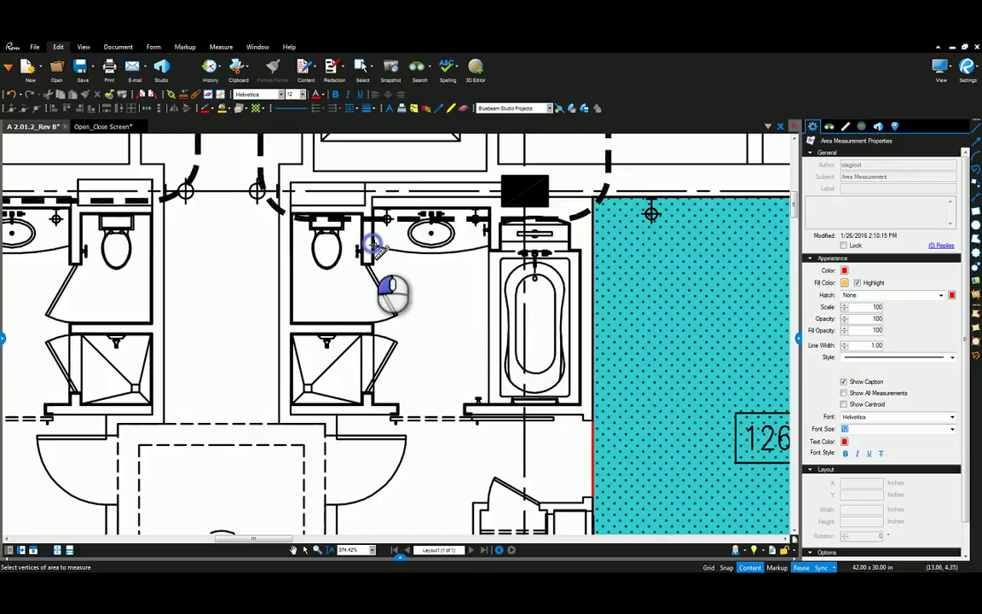
pyautogui.moveTo(373, 246); pyautogui.dragTo(490, 405)
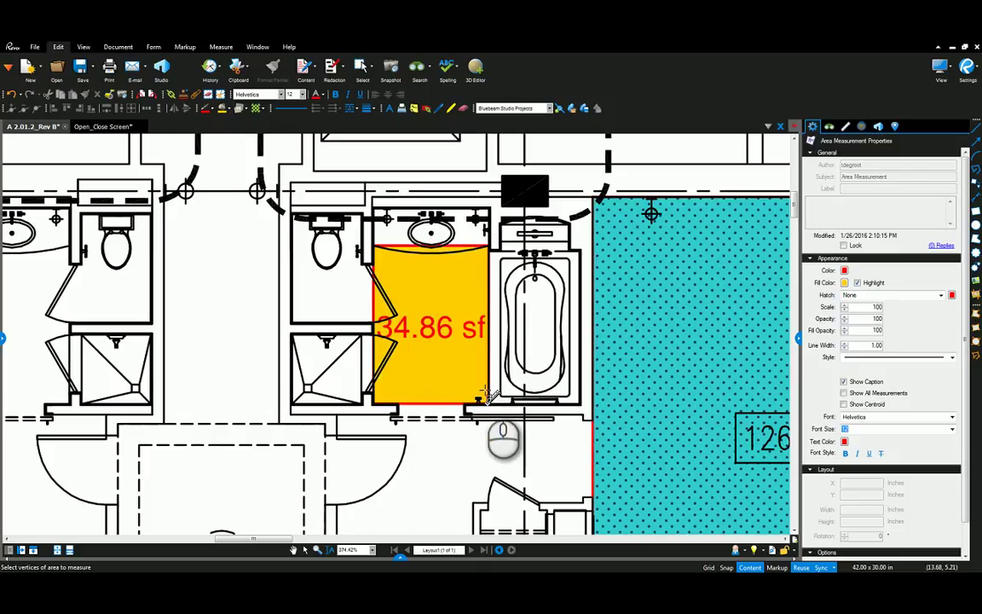
pyautogui.press('Escape')
# Fill the new bathroom area with the In Floor Heating hatch at scale 80.
pyautogui.click(465, 330)
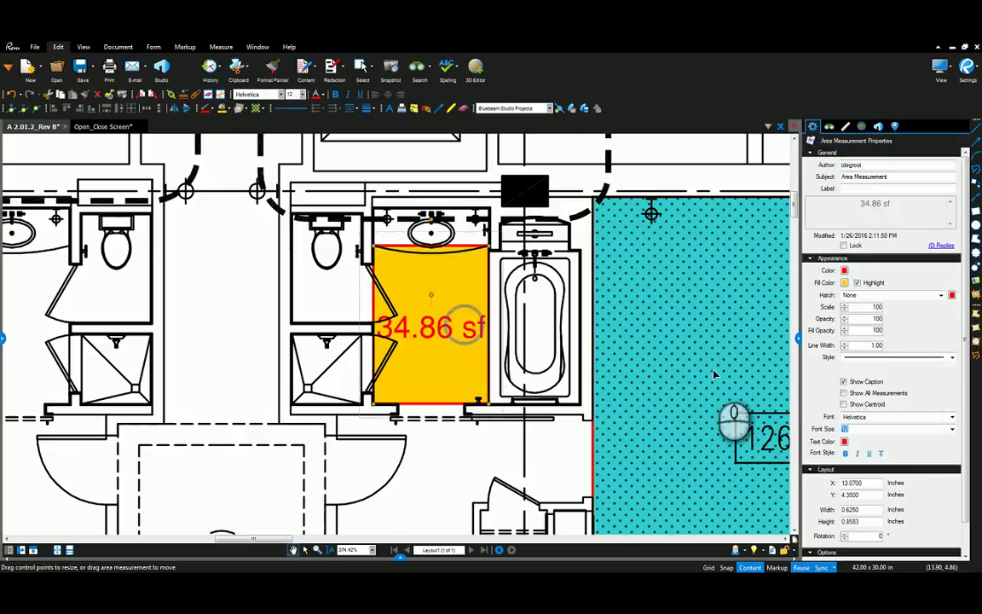
pyautogui.click(942, 297)
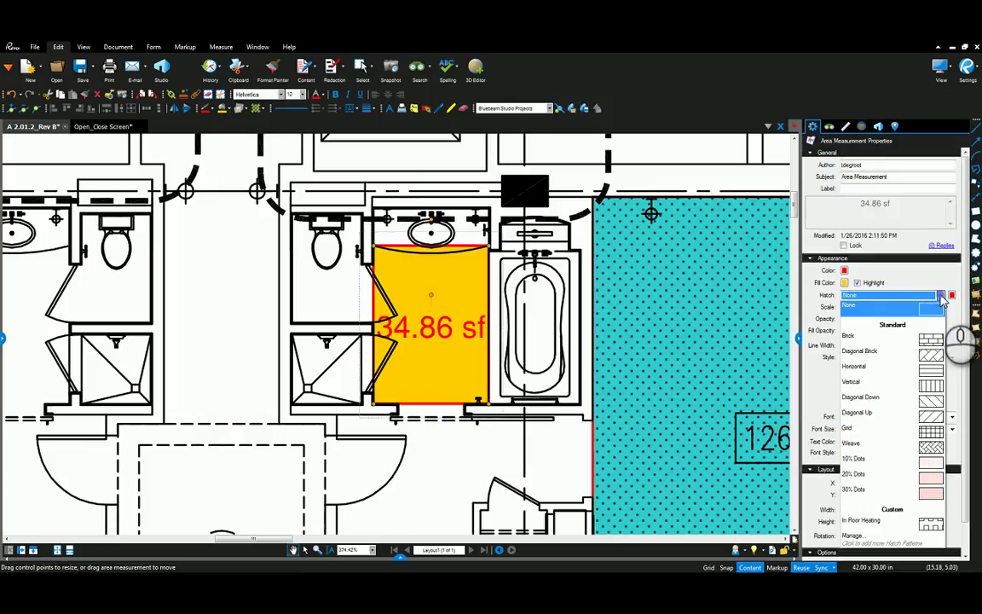
pyautogui.click(887, 521)
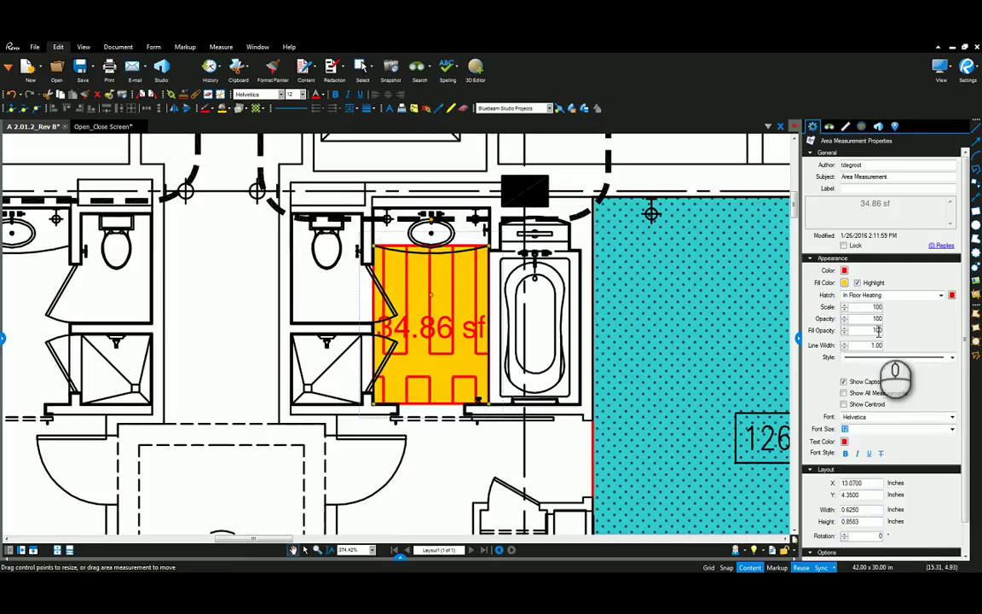
pyautogui.click(846, 310)
pyautogui.click(845, 310)
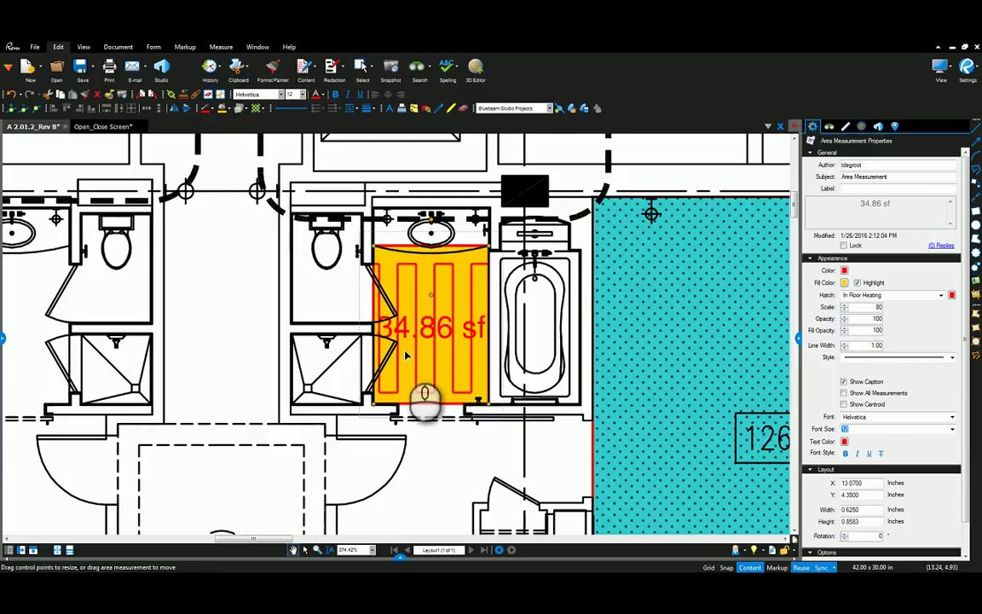
pyautogui.press('Escape')
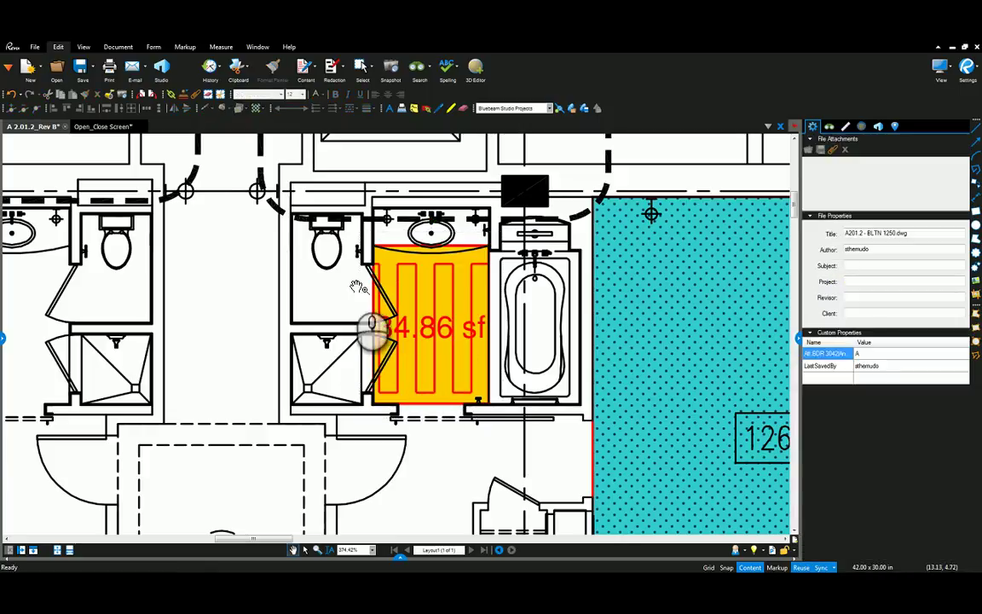
# Reuse the saved heated-floor Area tool to measure the neighbouring bathroom as 34.86 sf.
pyautogui.scroll(-3, 357, 286)
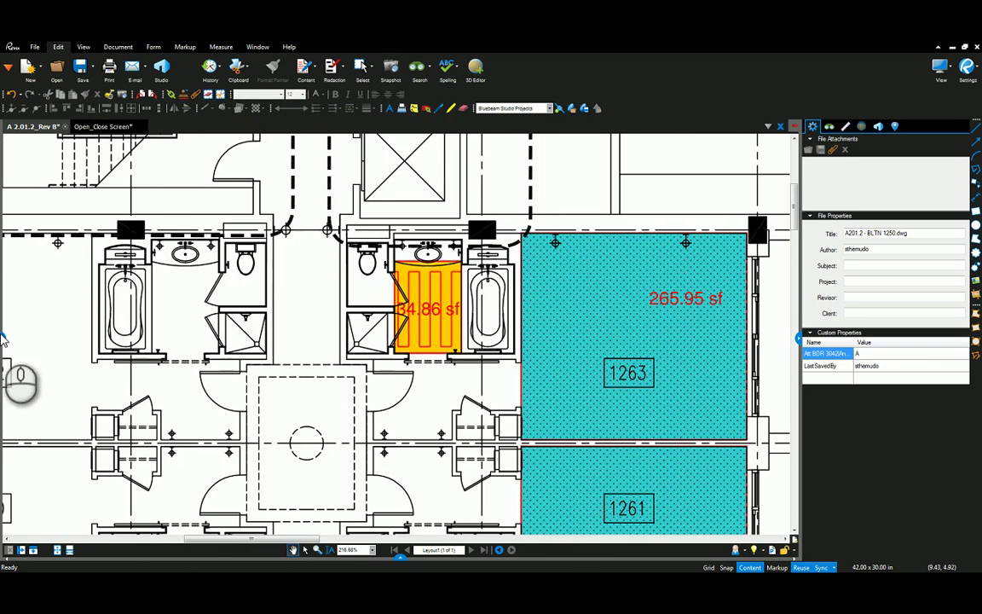
pyautogui.click(4, 341)
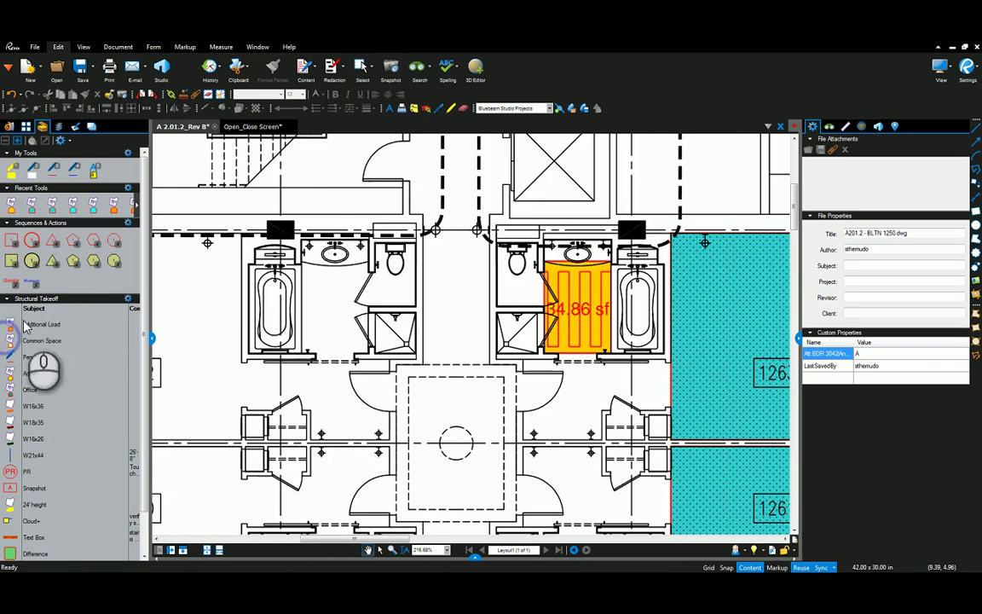
pyautogui.click(12, 207)
pyautogui.scroll(4, 290, 253)
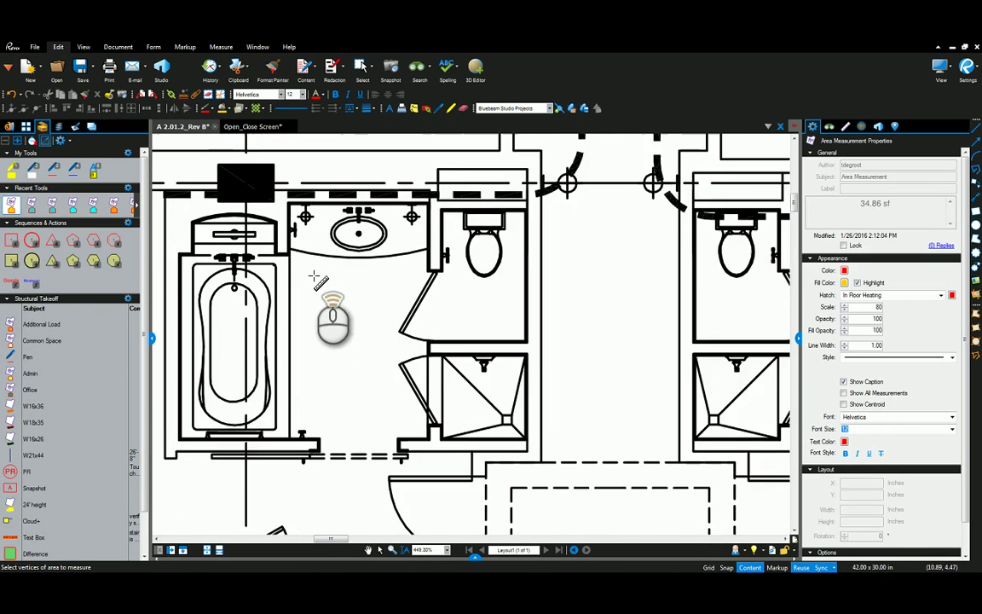
pyautogui.moveTo(288, 245); pyautogui.dragTo(452, 472)
pyautogui.press('Escape')
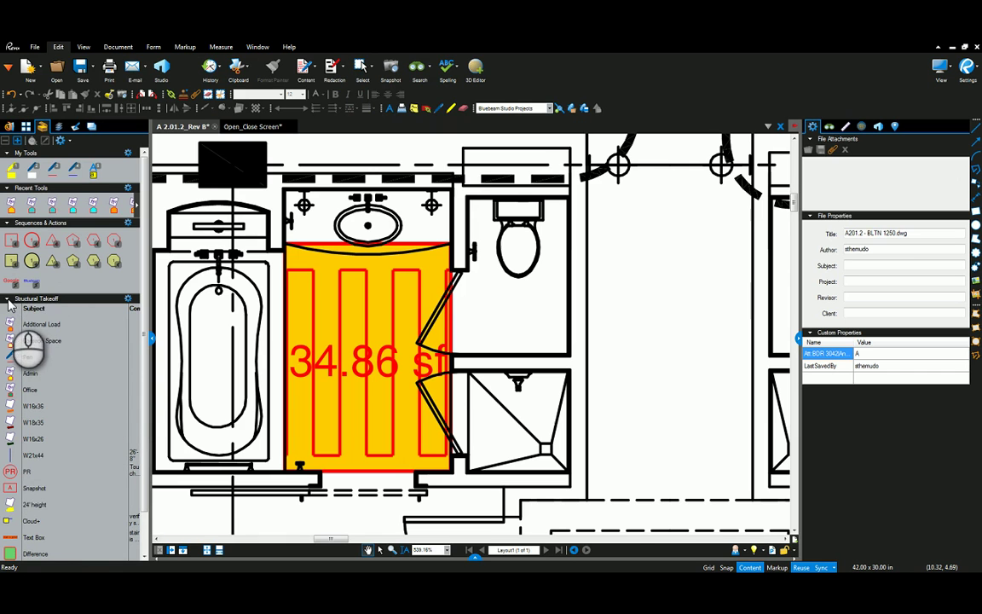
pyautogui.click(156, 341)
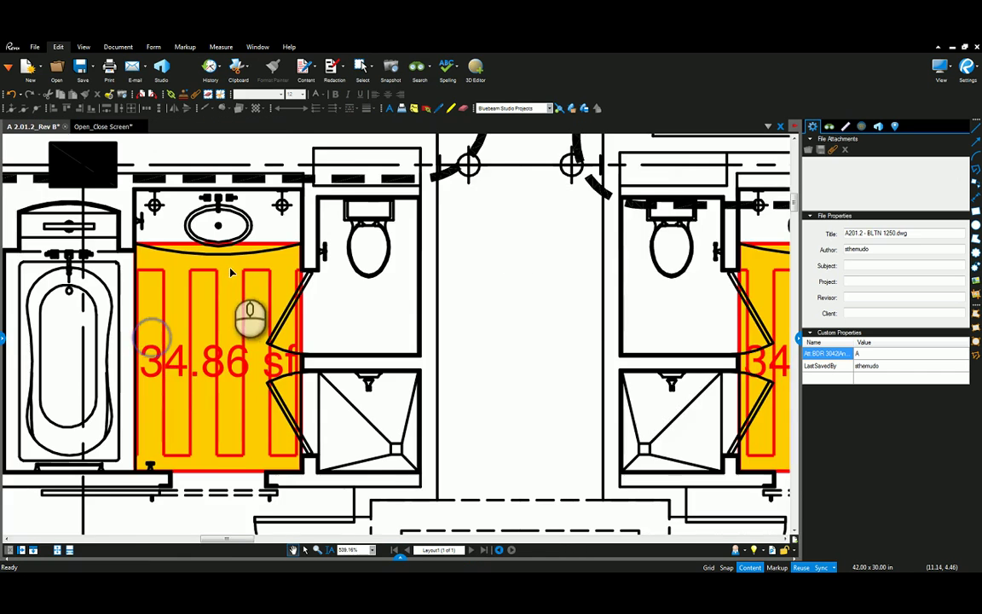
pyautogui.scroll(-6, 256, 316)
pyautogui.scroll(4, 308, 384)
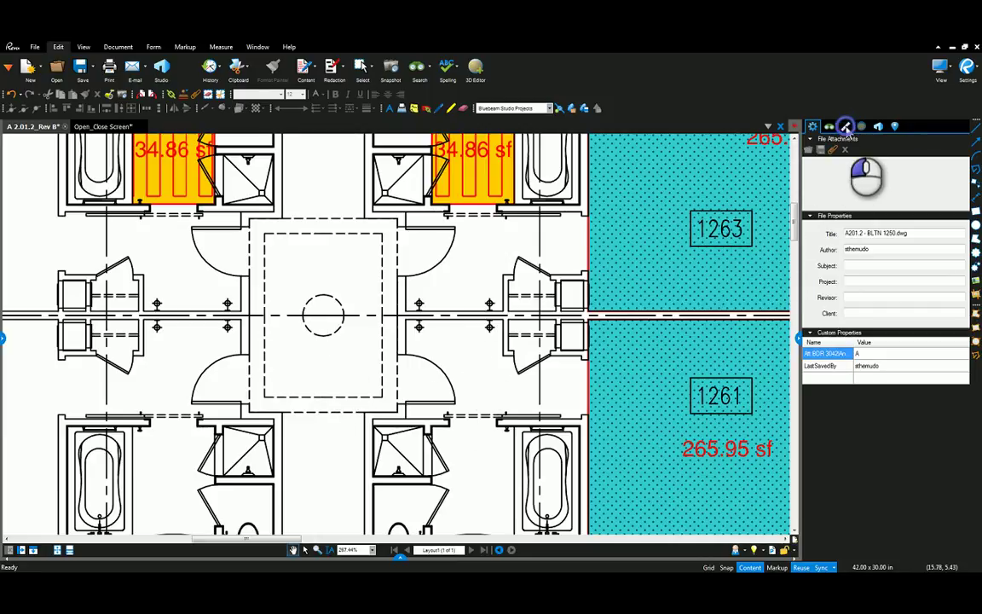
# Start a new Area measurement with a maroon highlighted fill and bring up the hatch list.
pyautogui.click(847, 126)
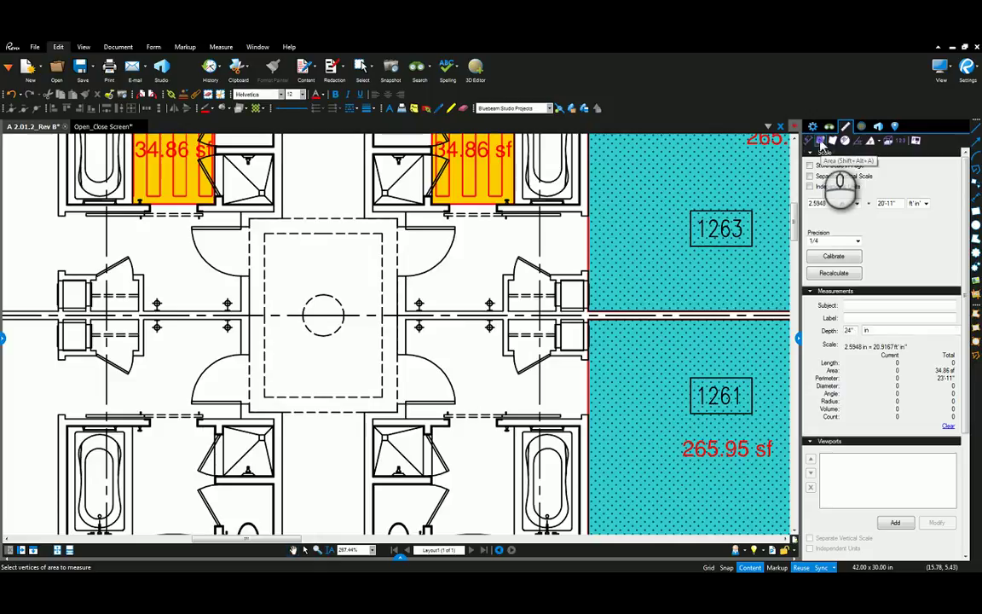
pyautogui.click(813, 126)
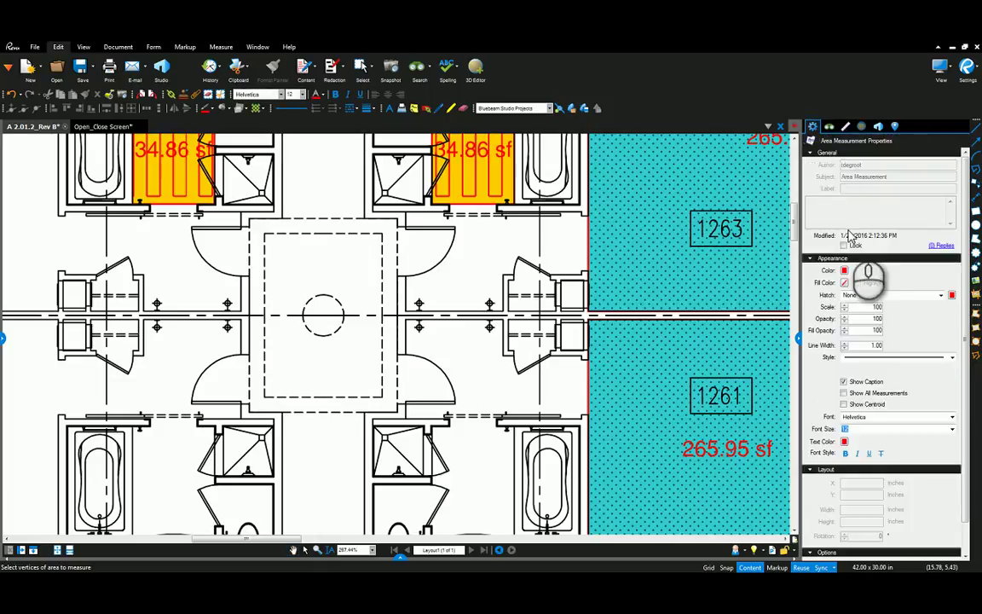
pyautogui.click(845, 284)
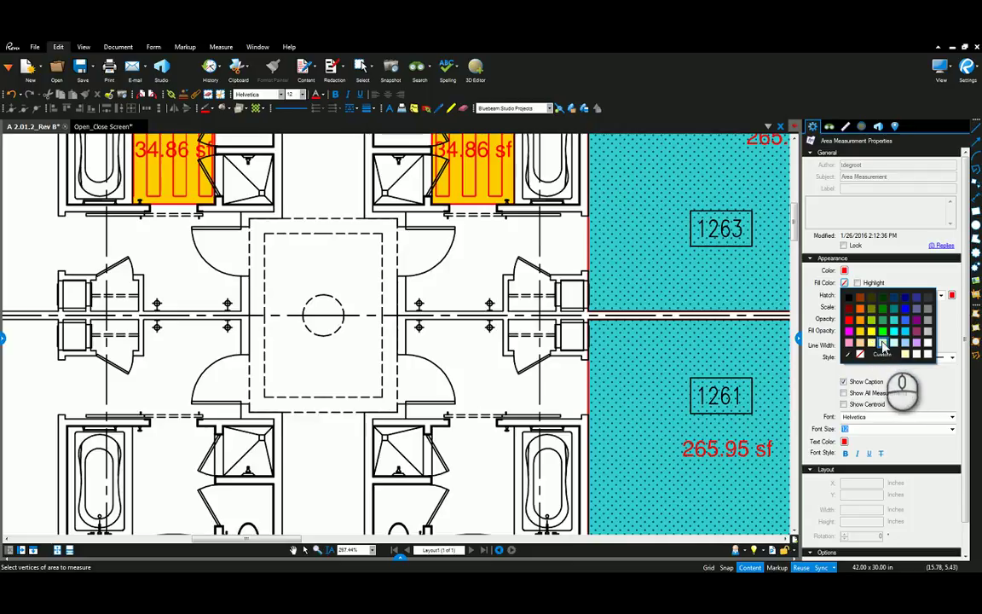
pyautogui.click(917, 333)
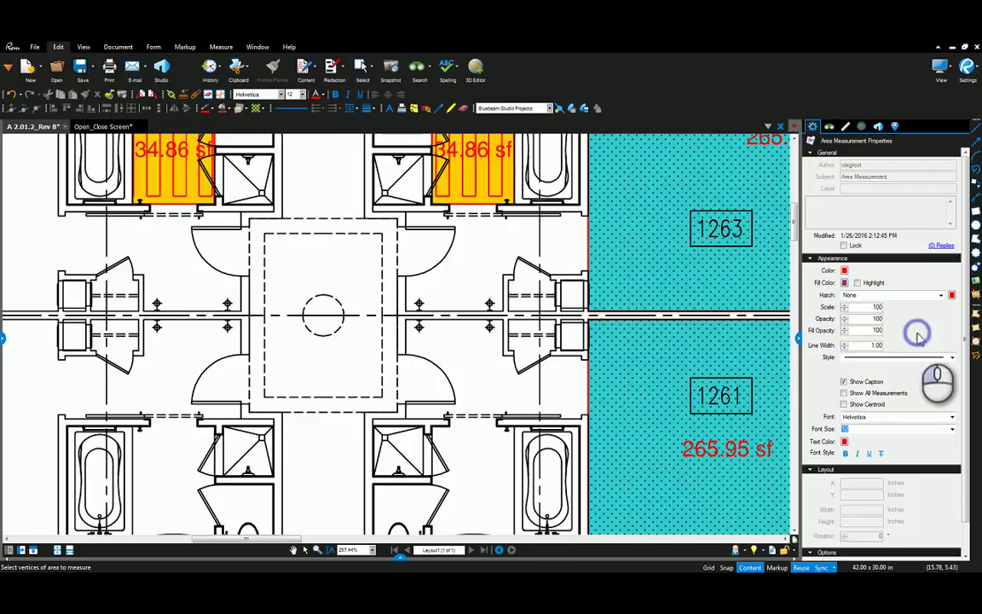
pyautogui.click(858, 283)
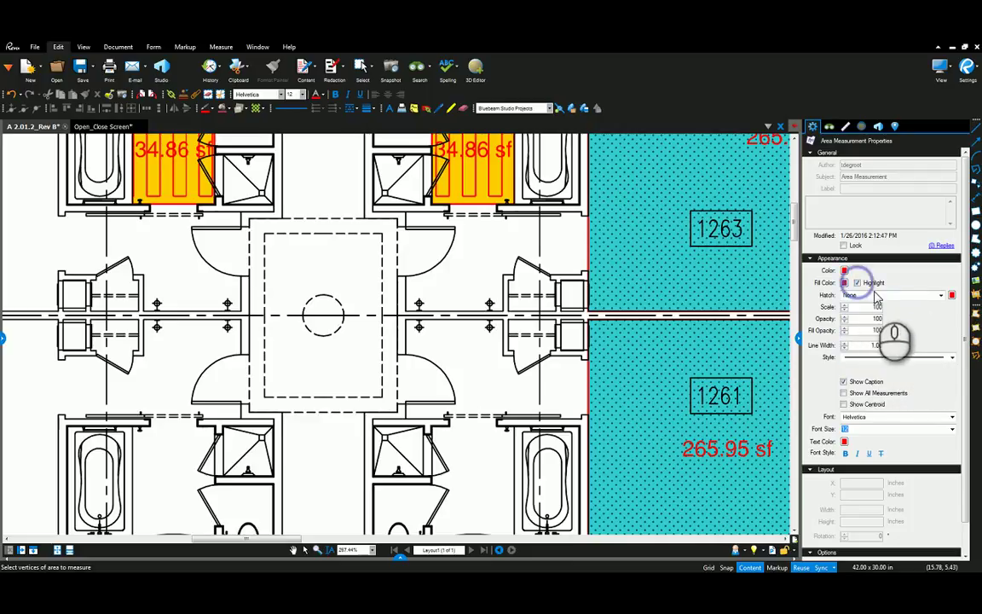
pyautogui.click(942, 296)
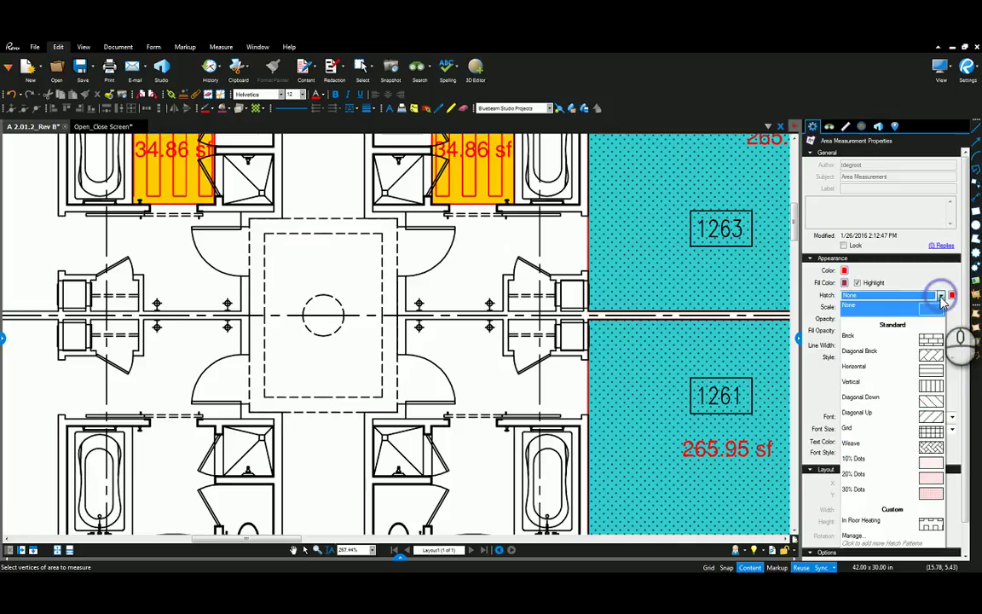
# Create a new hatch pattern set titled AutoCAD.
pyautogui.click(921, 544)
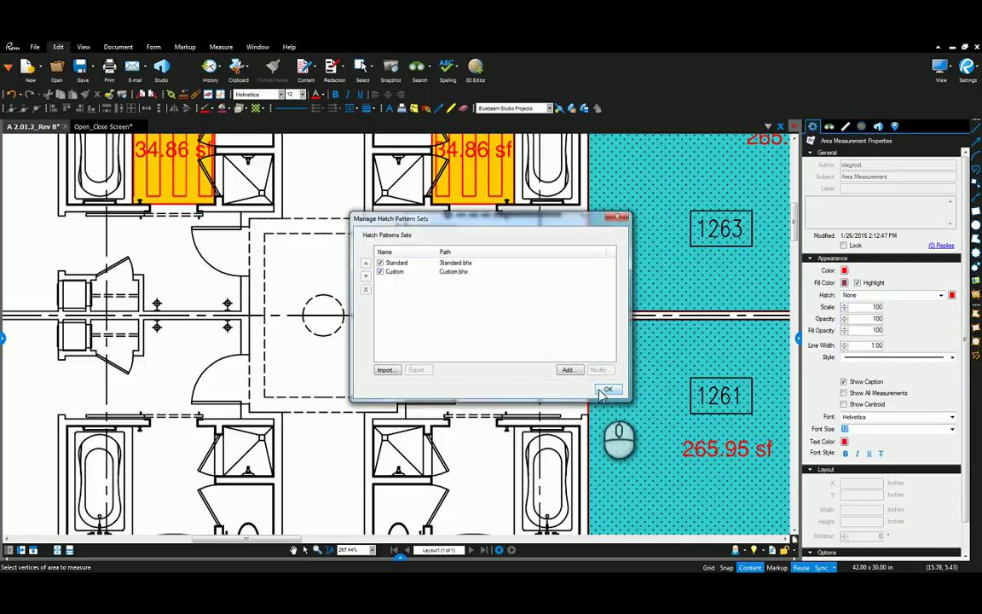
pyautogui.click(568, 373)
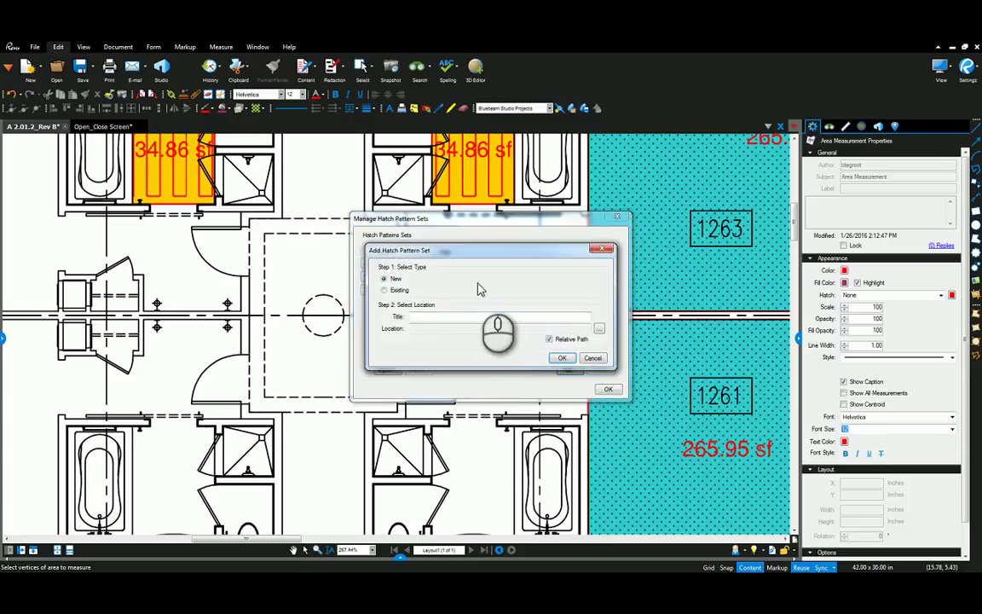
pyautogui.click(442, 319)
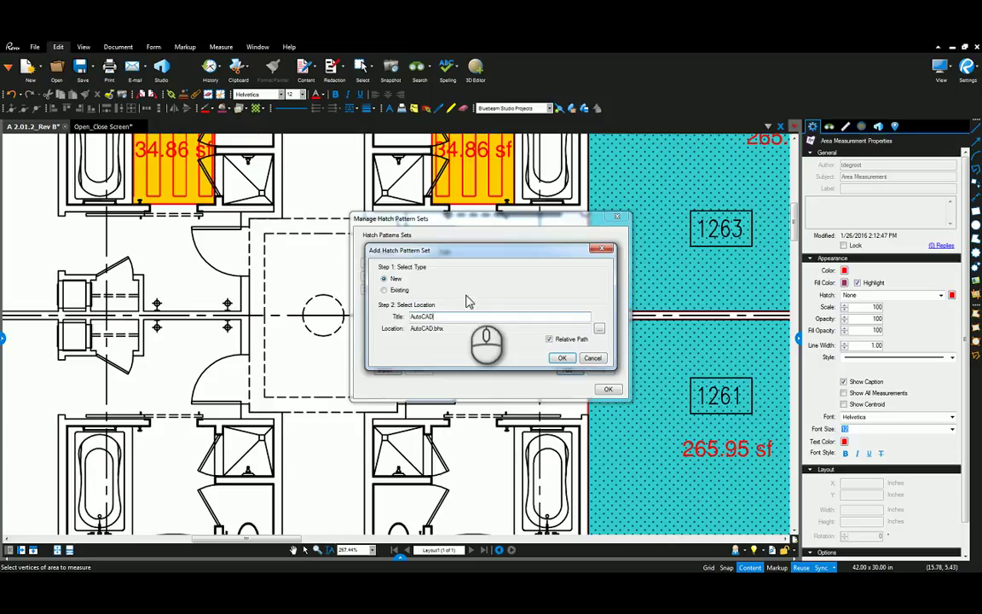
pyautogui.click(562, 359)
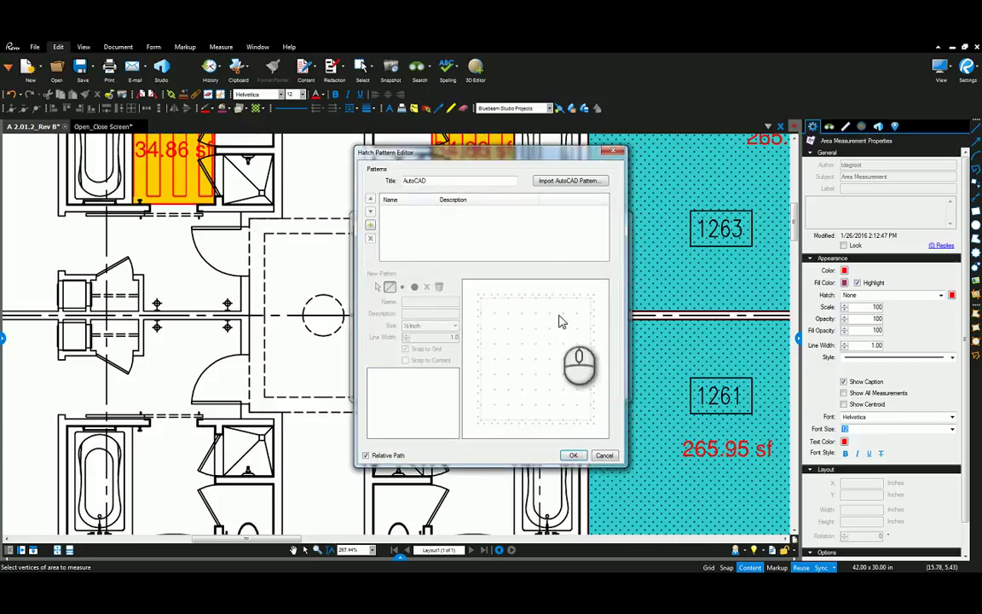
# Import acad.pat into the set, preview AR-B816 and ACAD_ISO14W100, and accept it.
pyautogui.click(585, 187)
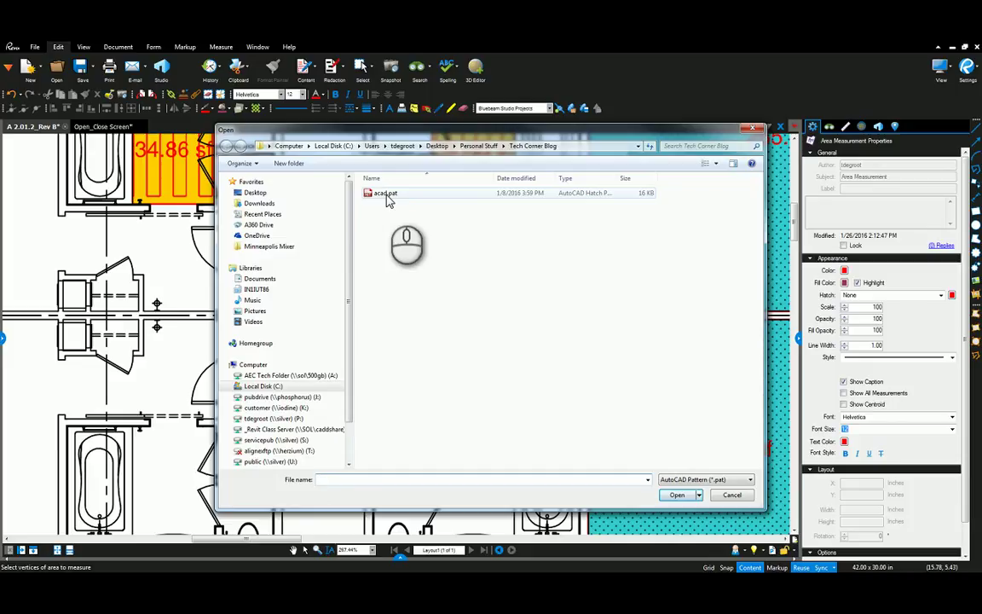
pyautogui.click(385, 195)
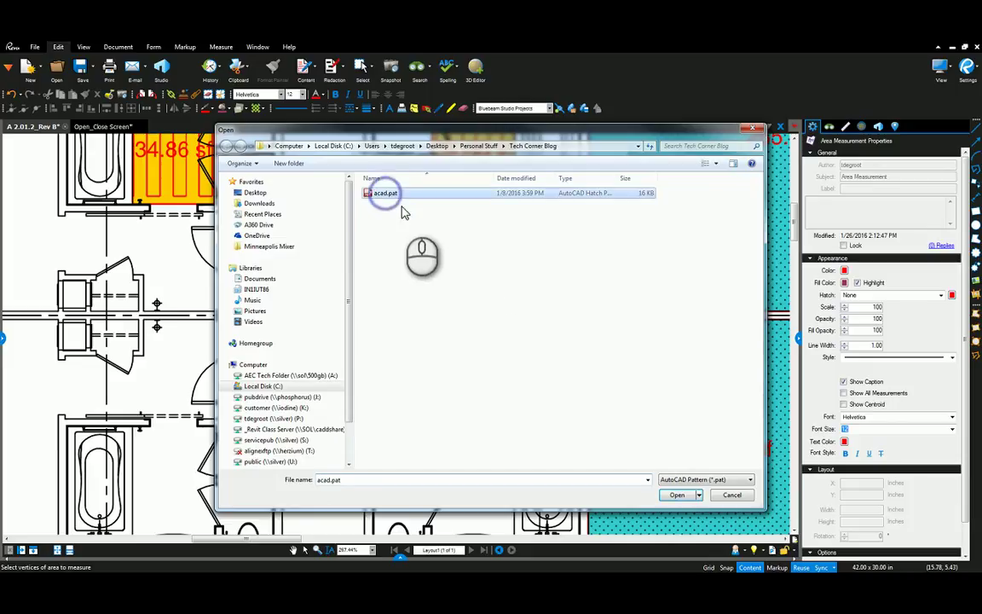
pyautogui.click(675, 496)
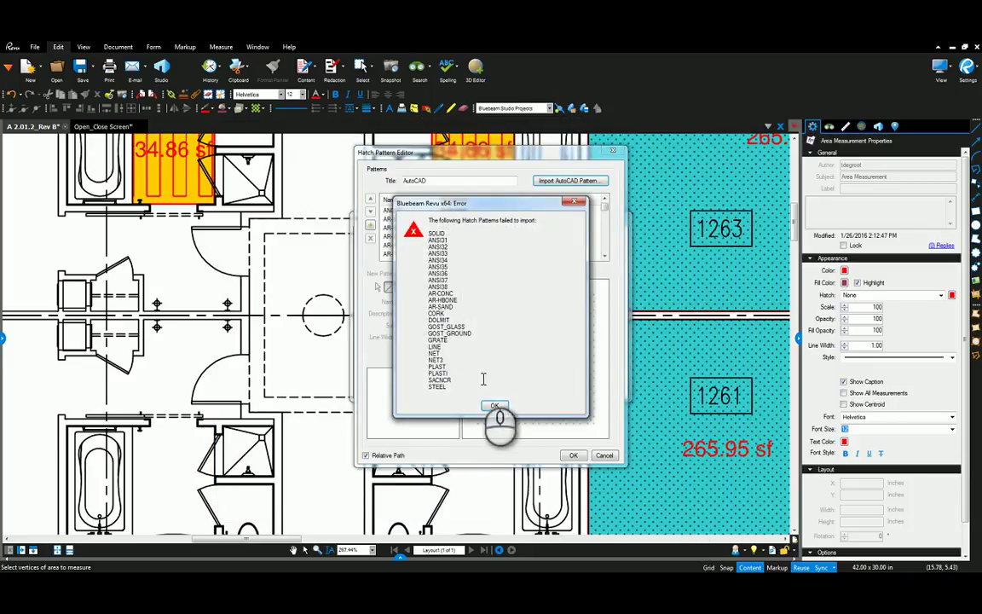
pyautogui.click(495, 406)
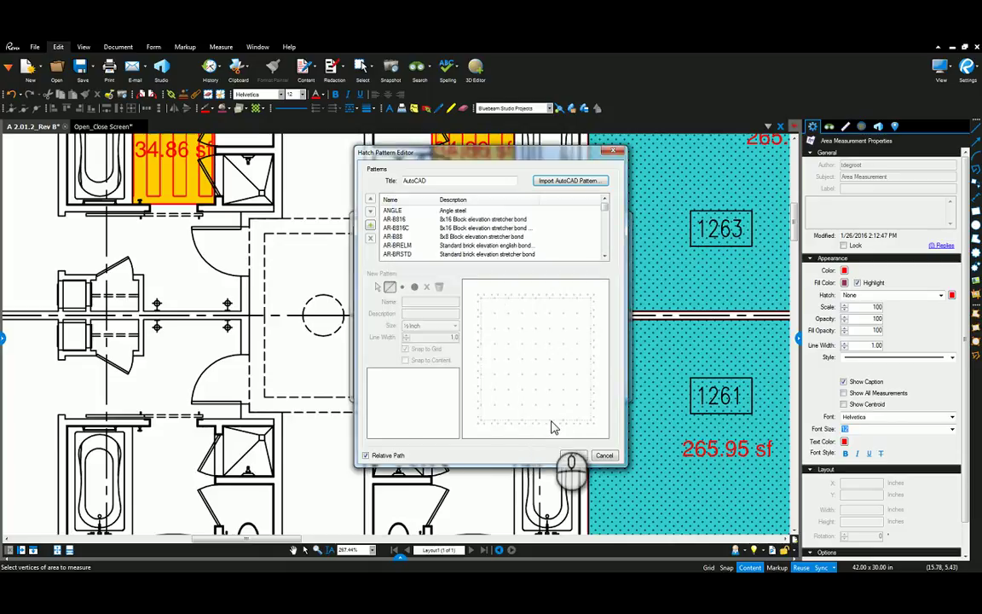
pyautogui.click(409, 220)
pyautogui.scroll(-1, 450, 242)
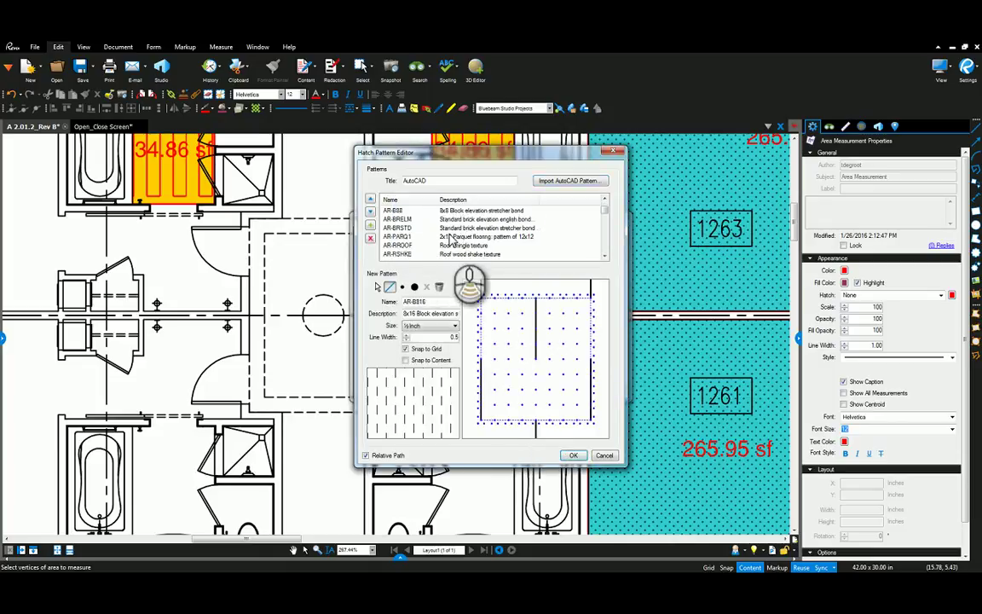
pyautogui.scroll(-8, 450, 241)
pyautogui.click(418, 239)
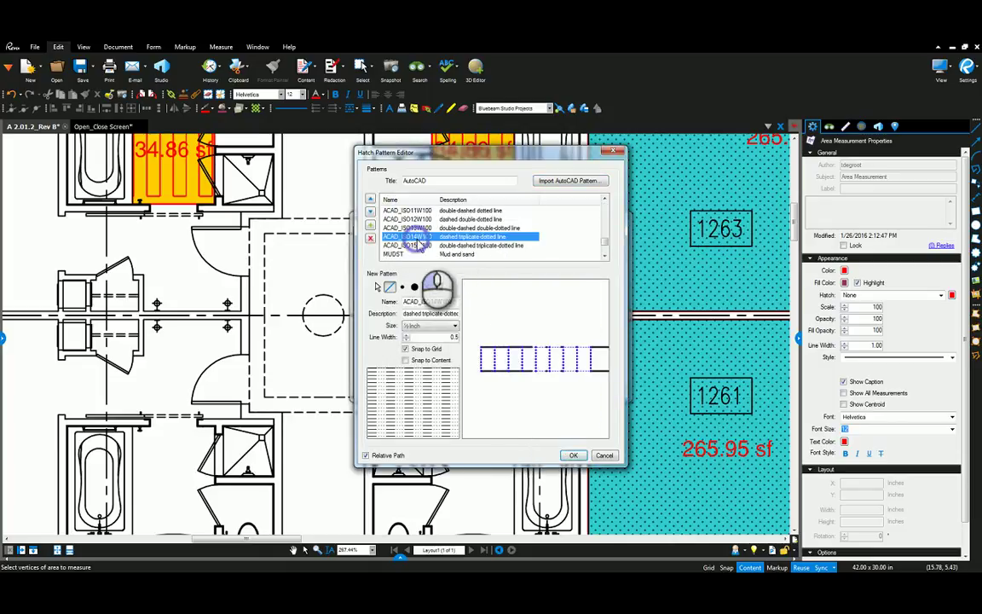
pyautogui.click(575, 457)
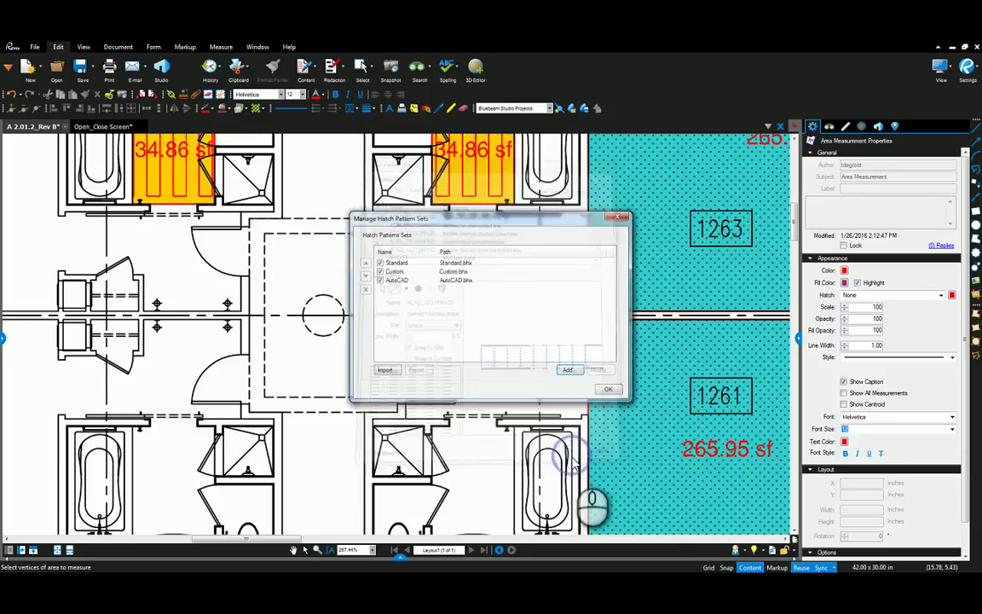
# Choose the HONEY honeycomb hatch for the area measurement.
pyautogui.click(606, 390)
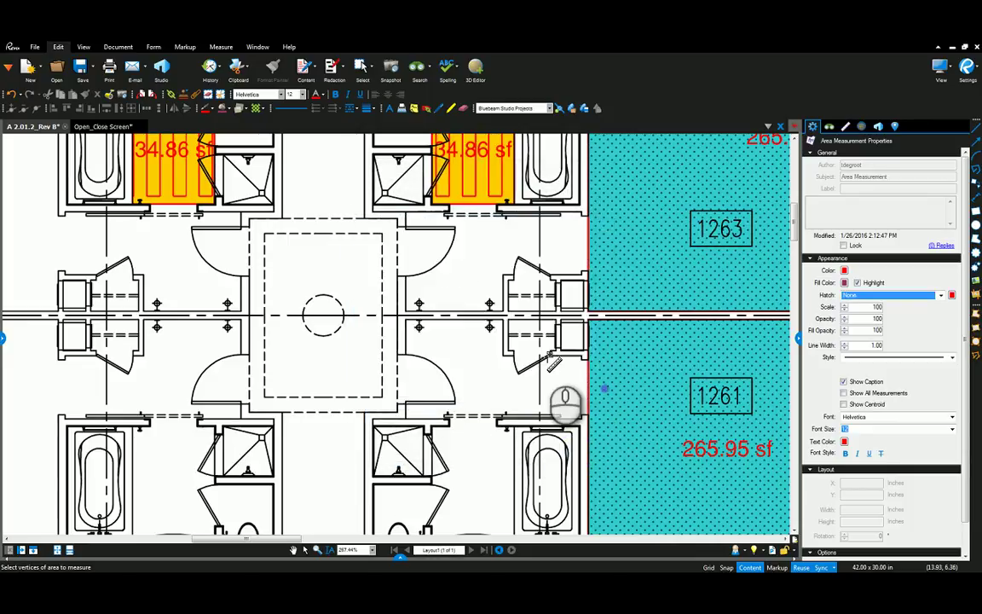
pyautogui.click(943, 296)
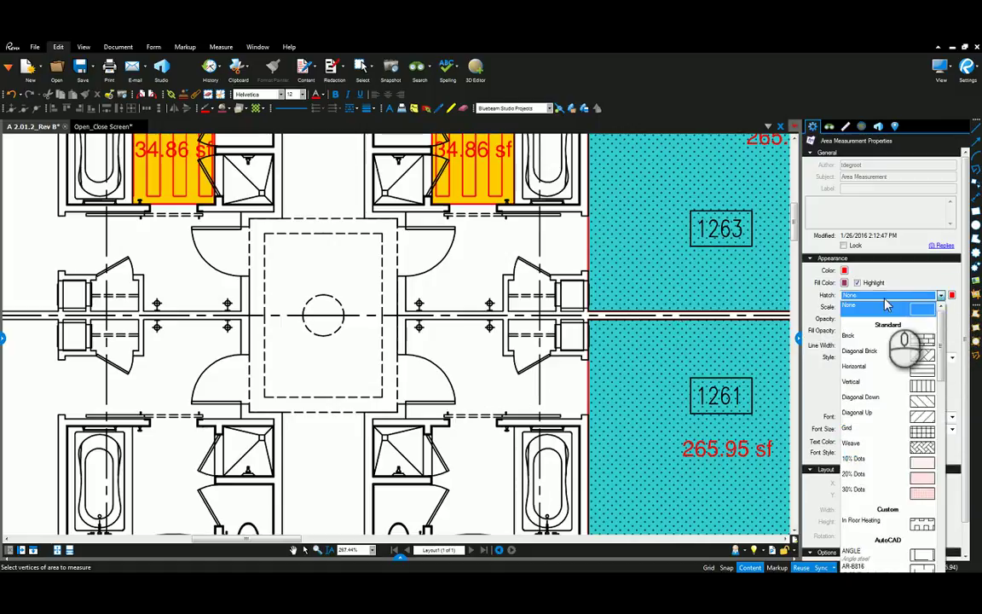
pyautogui.moveTo(944, 342)
pyautogui.mouseDown()
pyautogui.moveTo(945, 529)
pyautogui.moveTo(945, 418)
pyautogui.mouseUp()
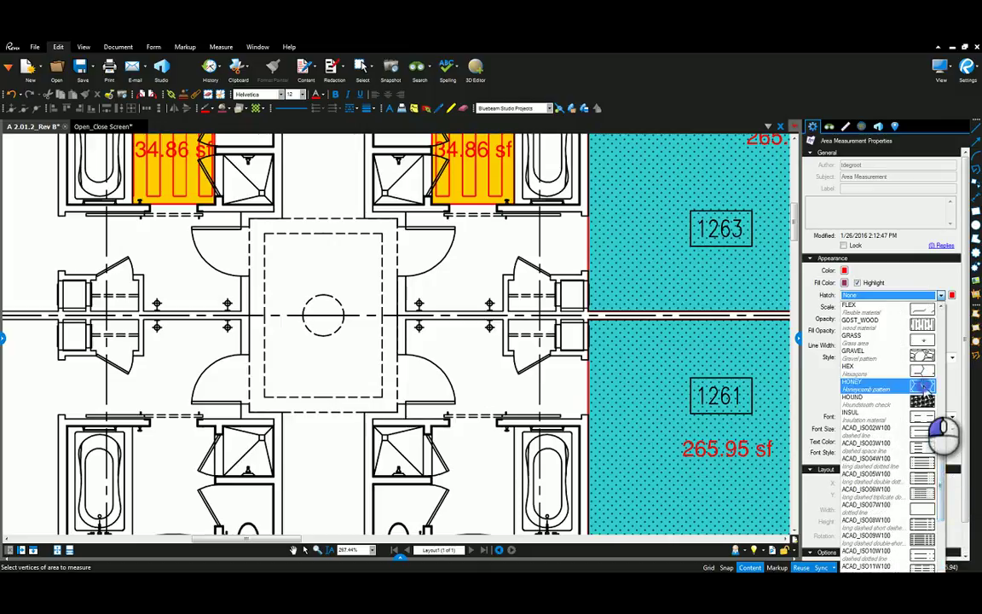
pyautogui.click(924, 385)
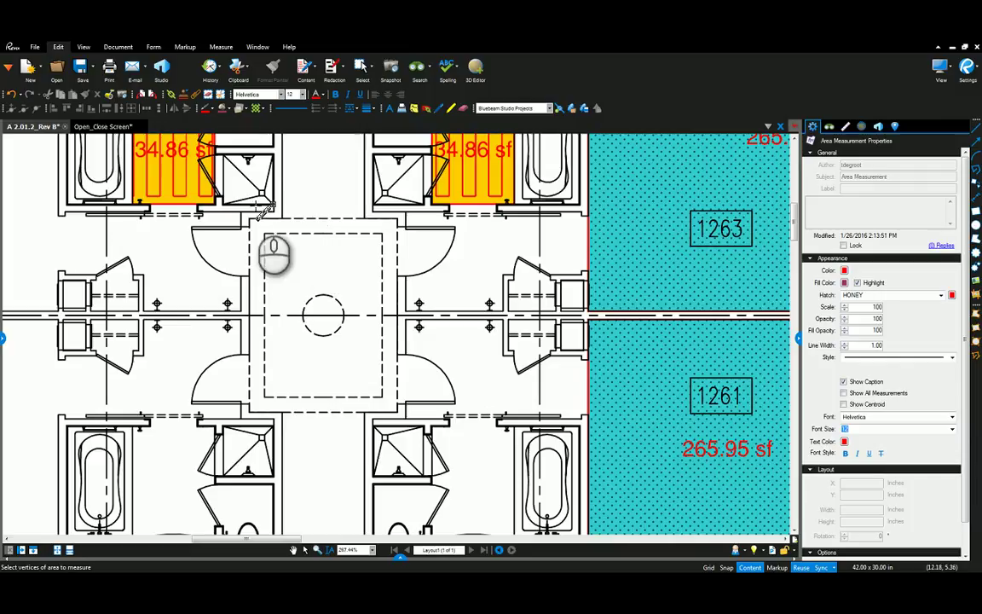
# Measure the central common area as 107.7 sf and set its subject to Common Area.
pyautogui.moveTo(249, 220)
pyautogui.mouseDown()
pyautogui.moveTo(344, 375)
pyautogui.moveTo(398, 412)
pyautogui.mouseUp()
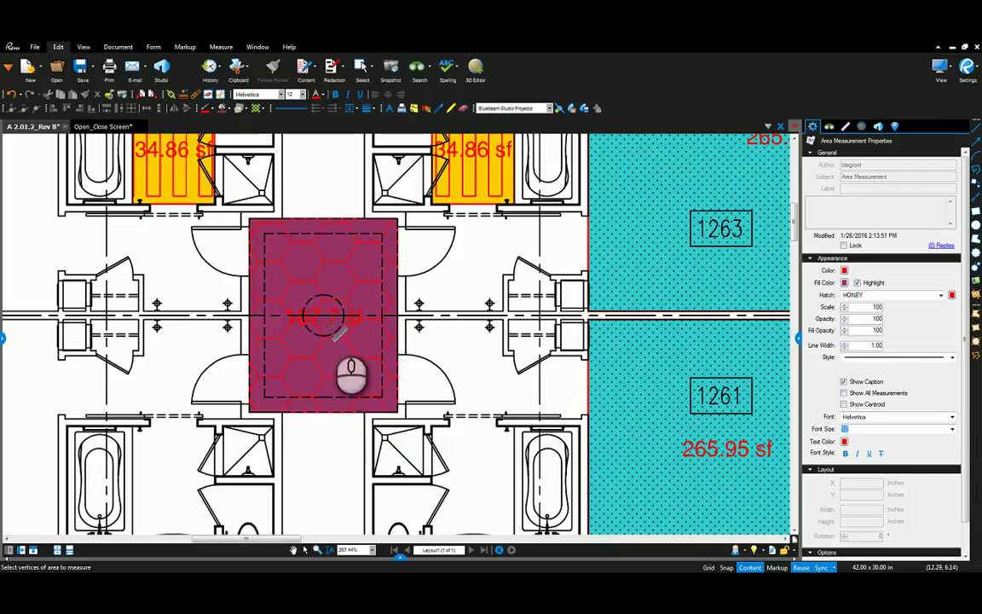
pyautogui.press('Escape')
pyautogui.click(349, 349)
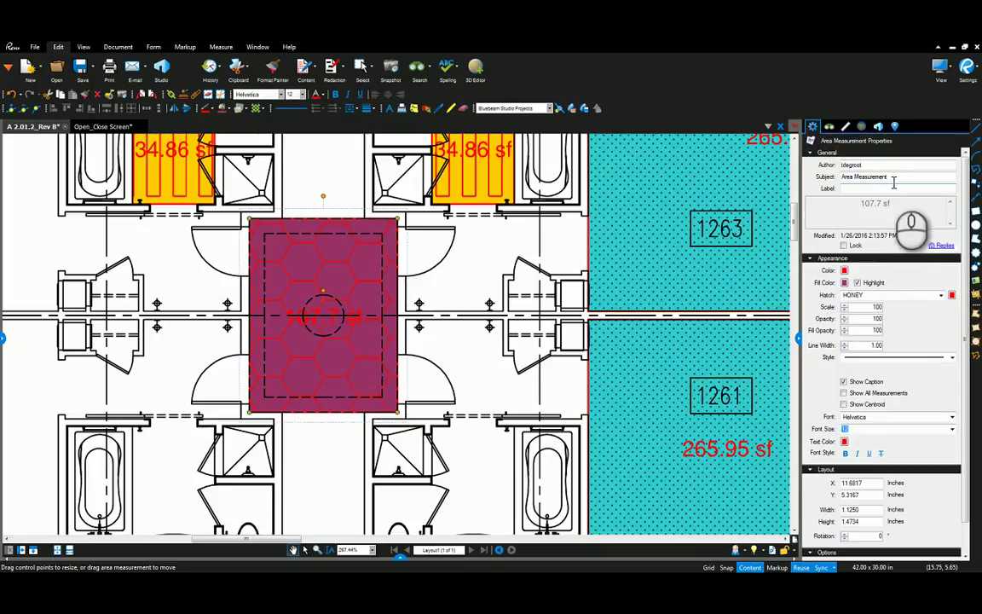
pyautogui.click(842, 177)
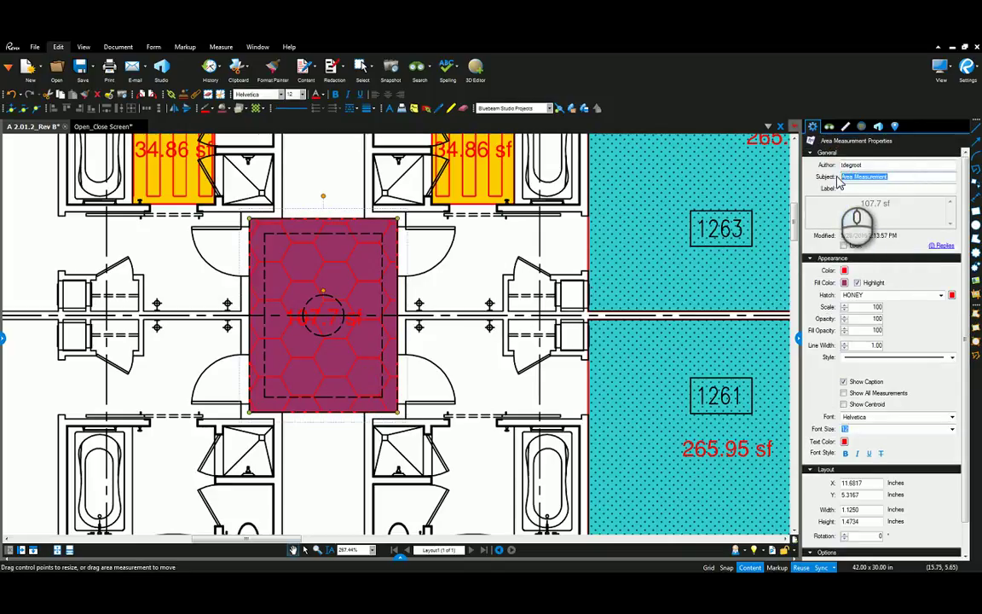
pyautogui.write('Common ')
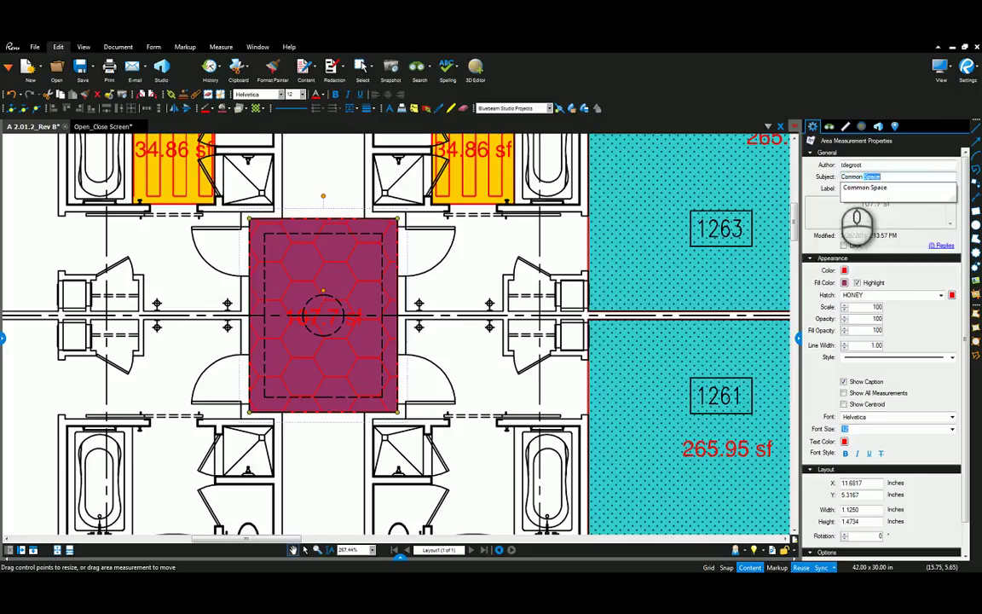
pyautogui.write('Area')
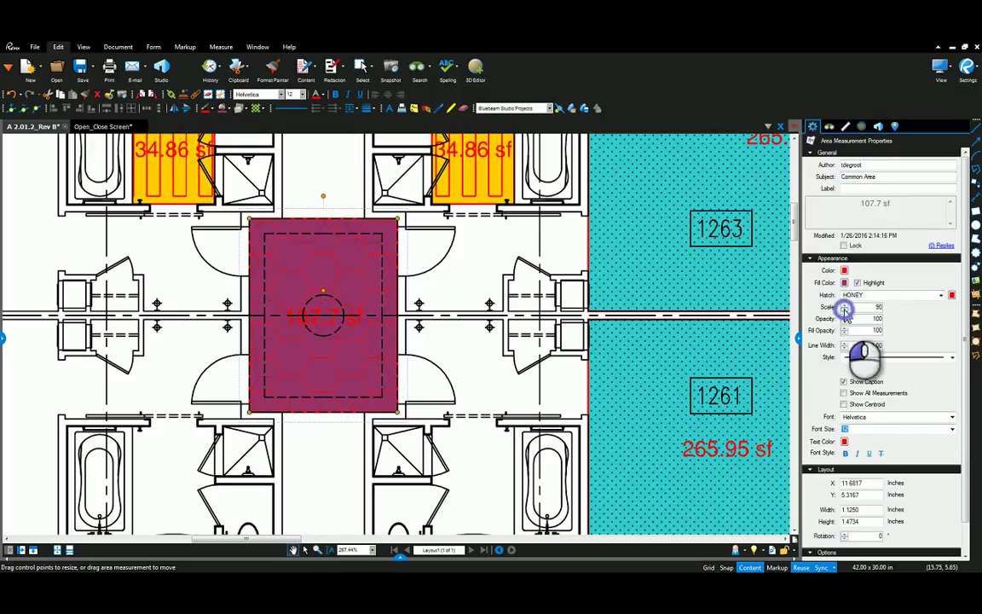
# Set the left bathroom area's subject to In Floor Heating and copy that text.
pyautogui.click(431, 341)
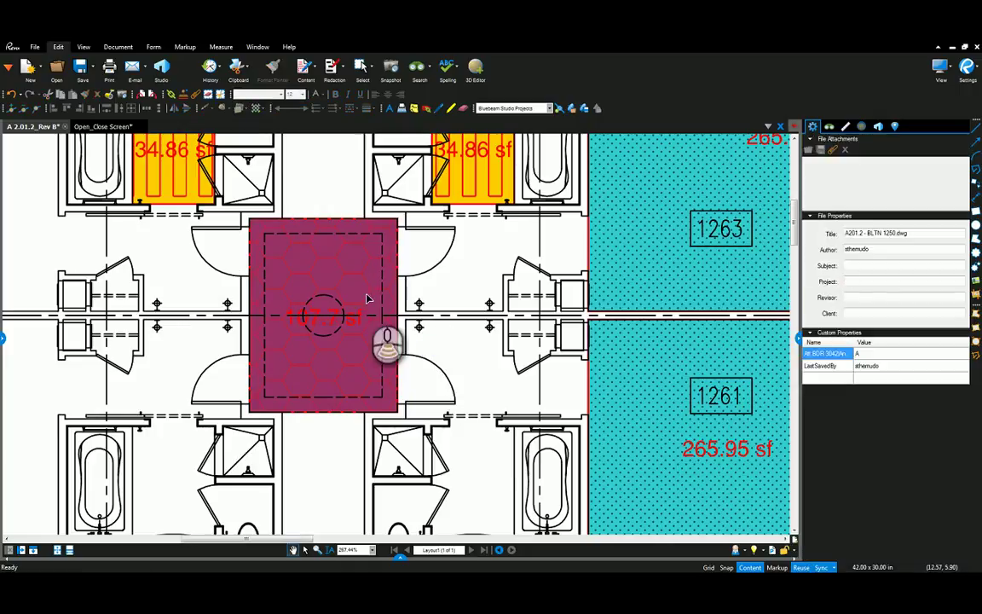
pyautogui.scroll(-5, 367, 298)
pyautogui.click(287, 246)
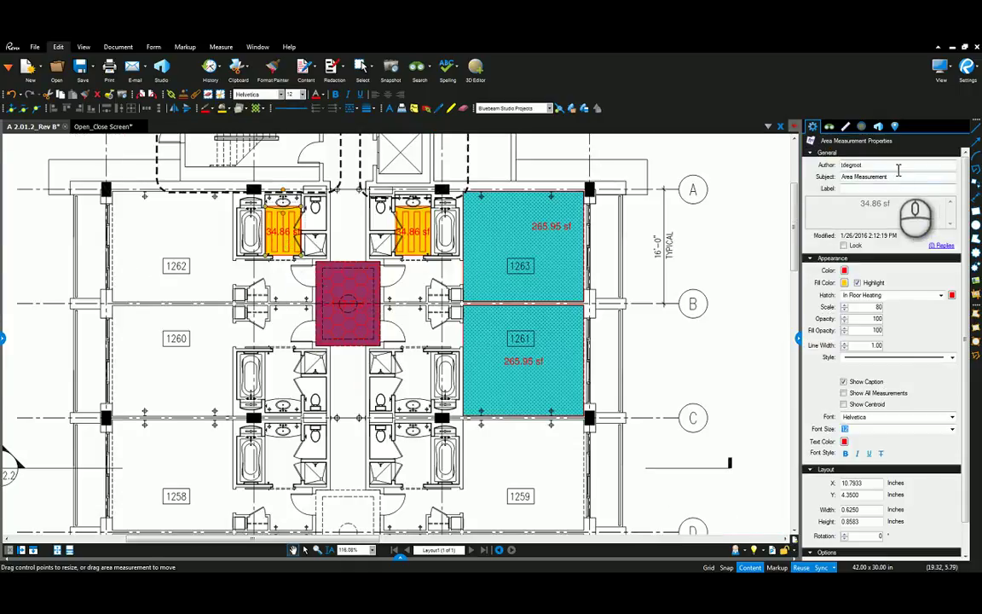
pyautogui.click(896, 176)
pyautogui.write('In Floor Heating')
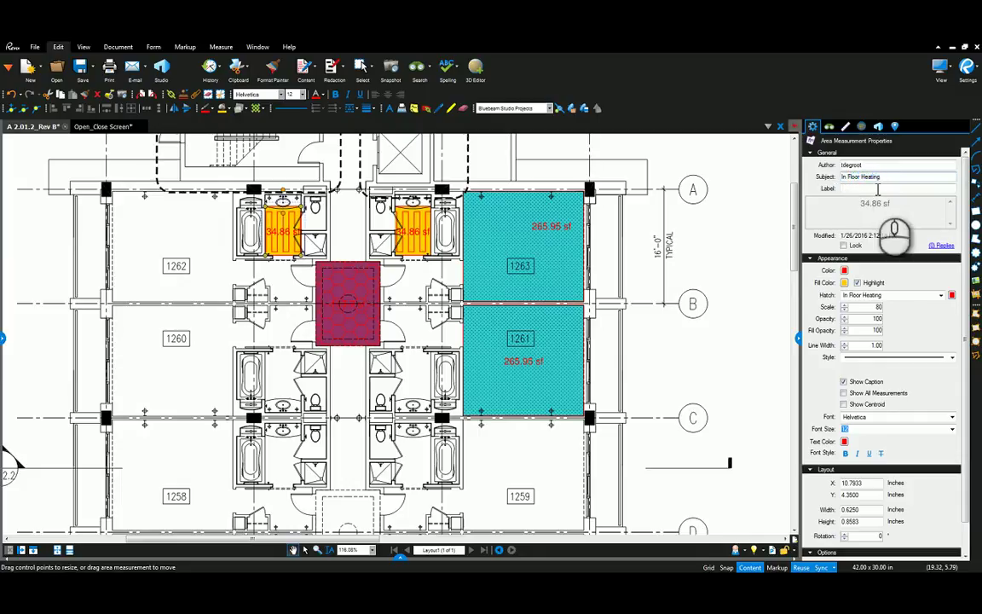
pyautogui.moveTo(882, 176); pyautogui.dragTo(842, 176)
pyautogui.hotkey('ctrl', 'c')
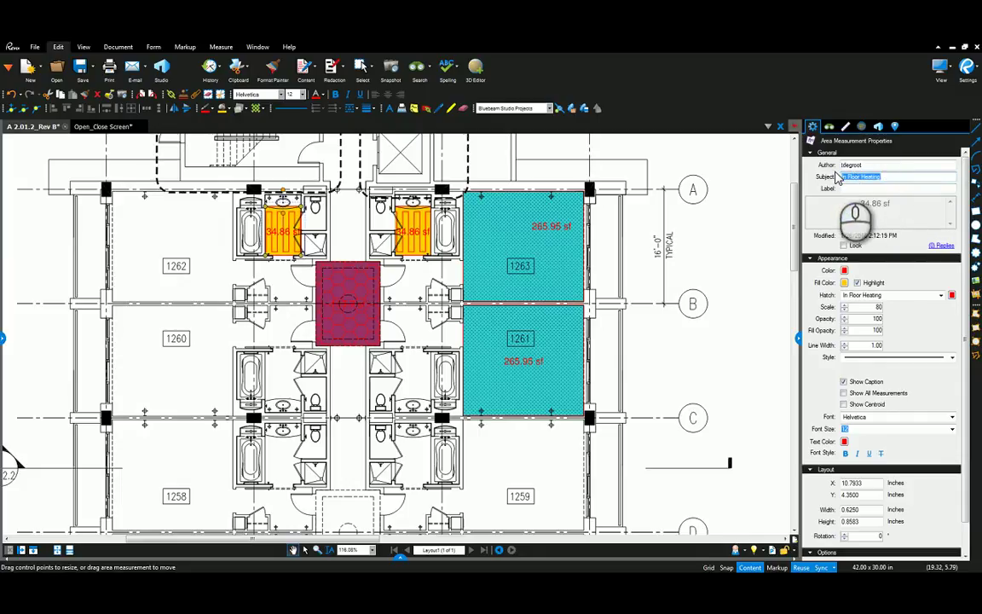
# Paste In Floor Heating as the subject of the right bathroom area.
pyautogui.click(405, 224)
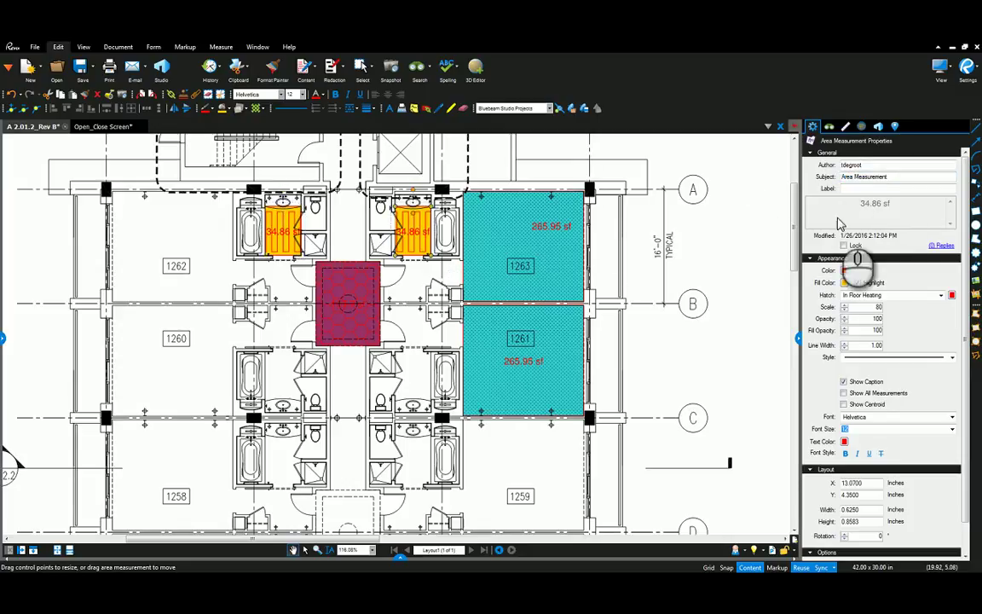
pyautogui.click(868, 177)
pyautogui.moveTo(868, 177); pyautogui.dragTo(843, 177)
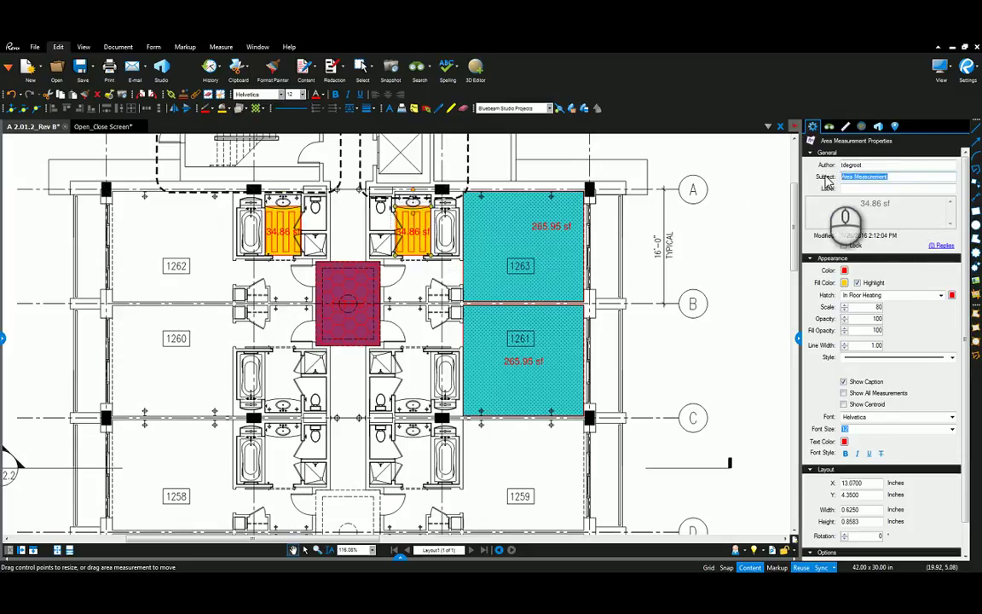
pyautogui.hotkey('ctrl', 'v')
pyautogui.click(768, 202)
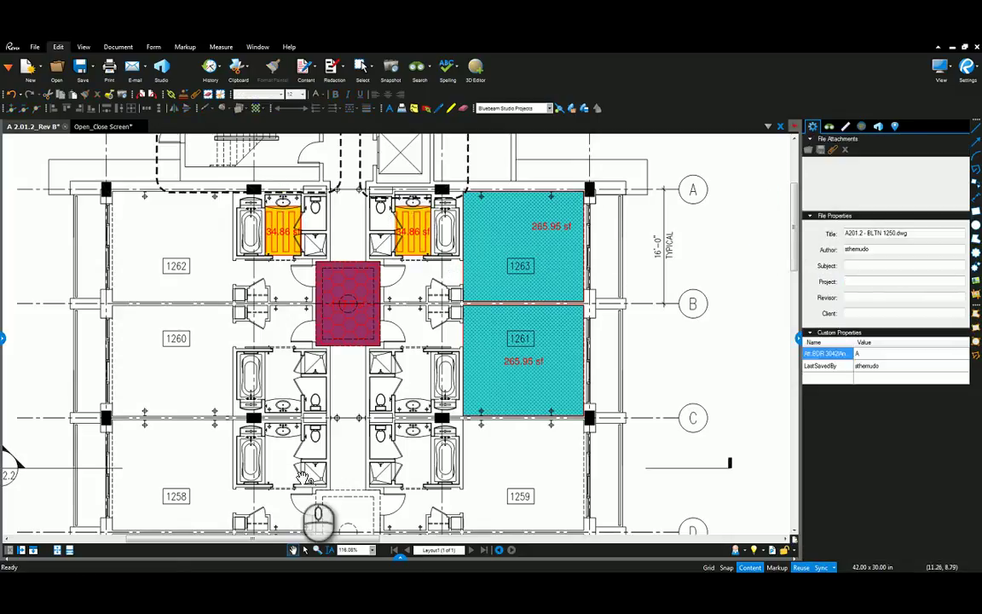
pyautogui.click(403, 558)
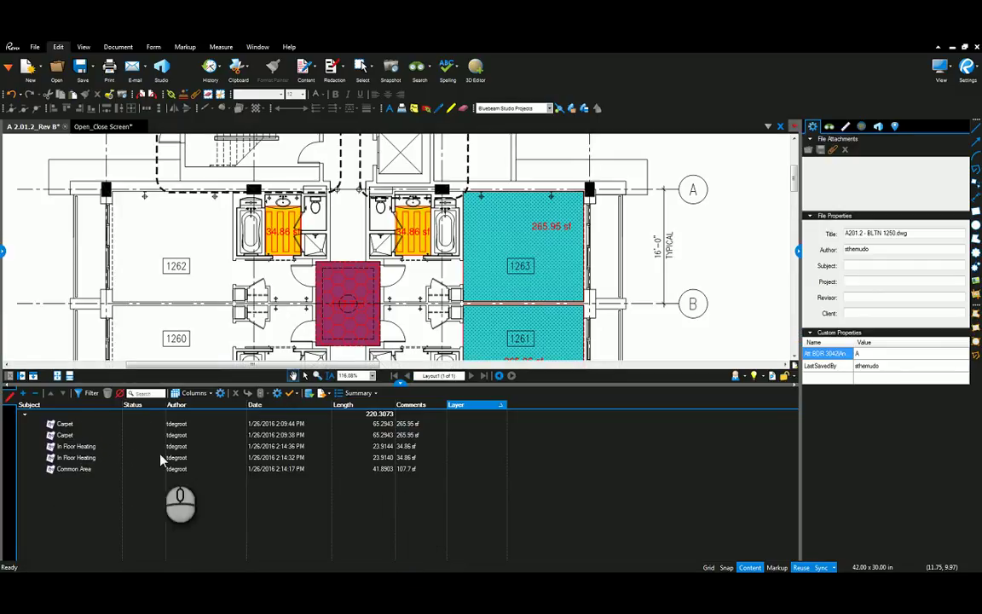
pyautogui.click(403, 384)
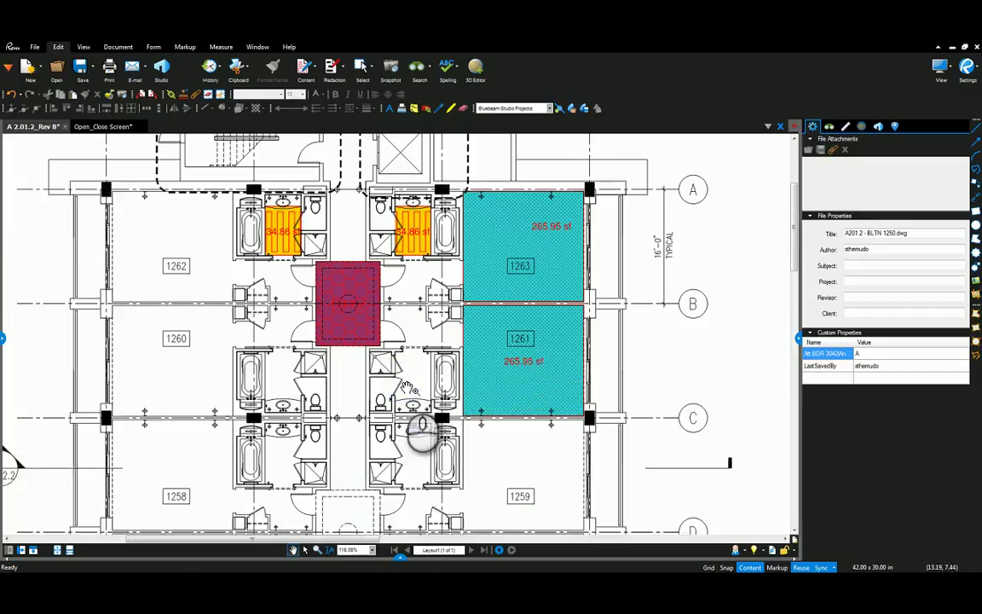
pyautogui.scroll(2, 416, 296)
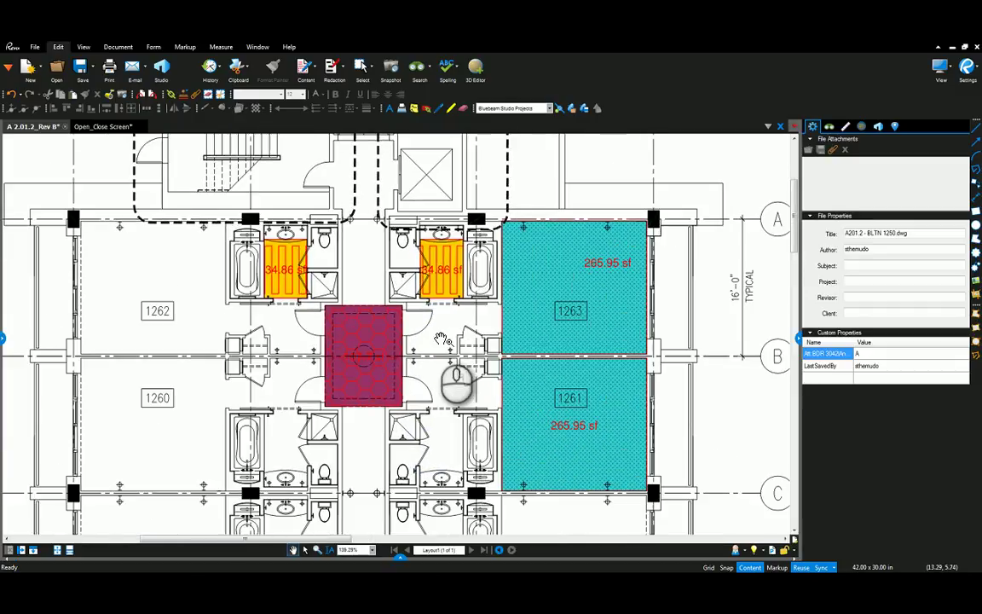